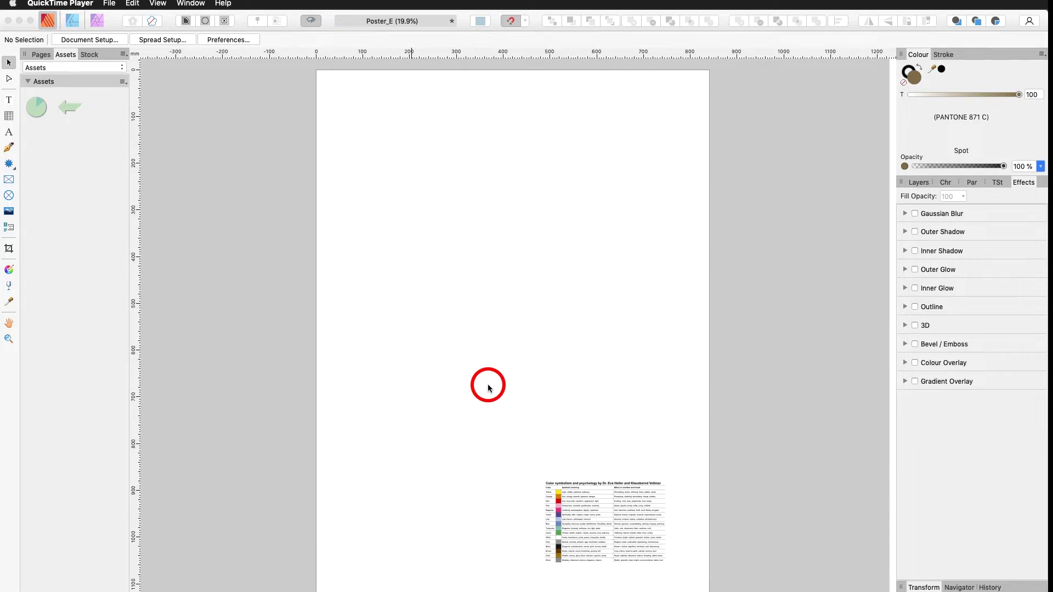
Step: Select the colour symbolism table at the bottom of the Poster_E page
left_click(596, 531)
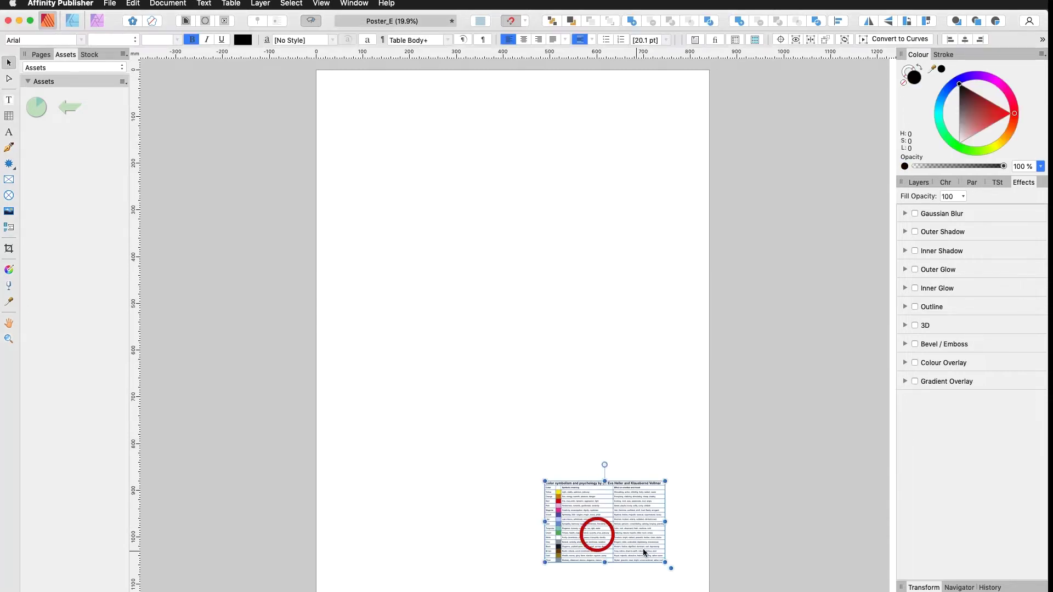
Step: Zoom the view to fit the selected colour table
left_click(321, 3)
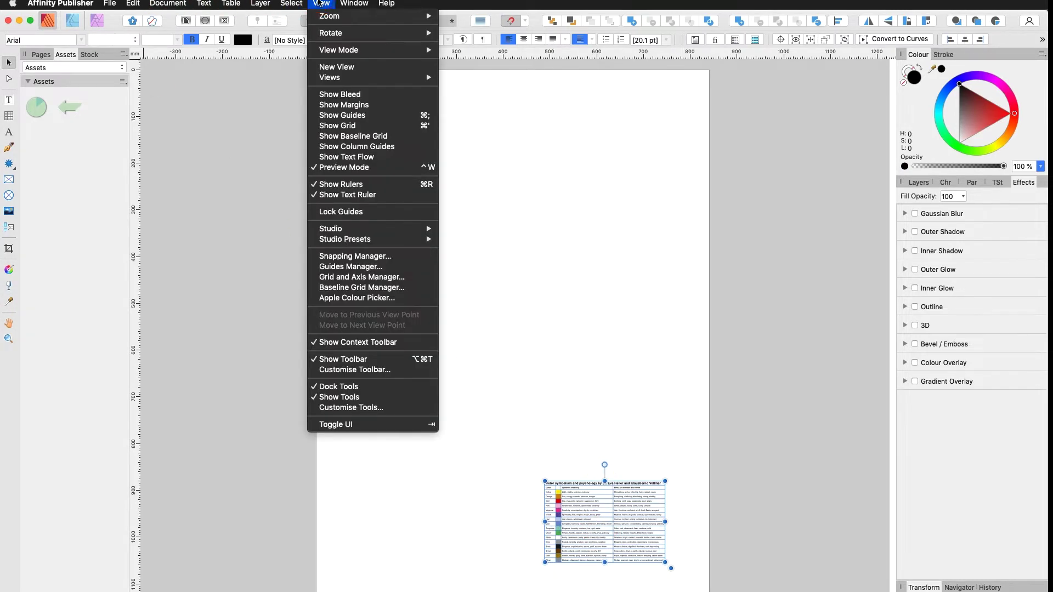
mouse_move(325, 18)
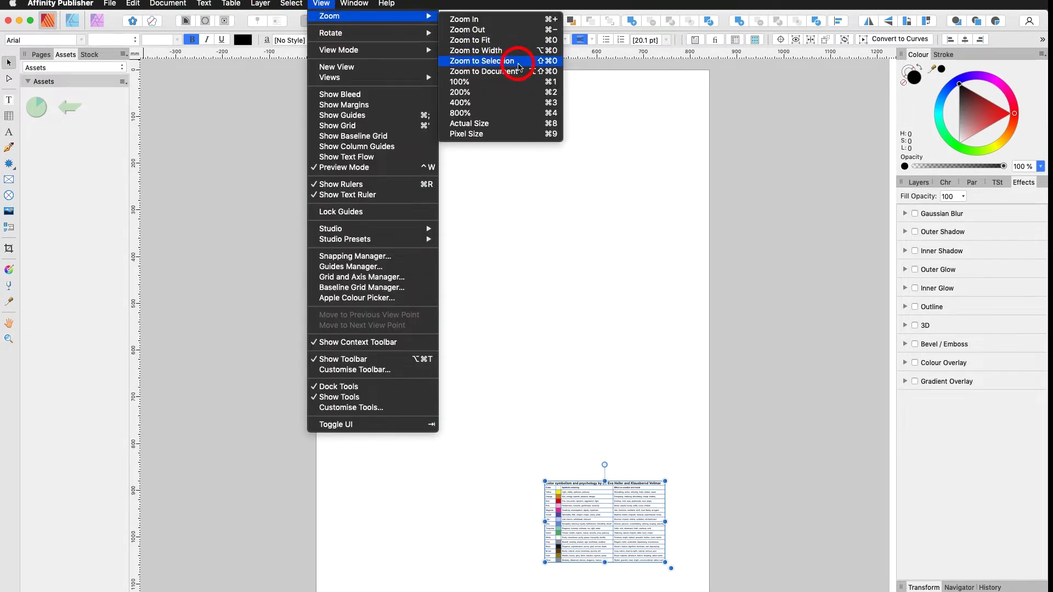
left_click(522, 62)
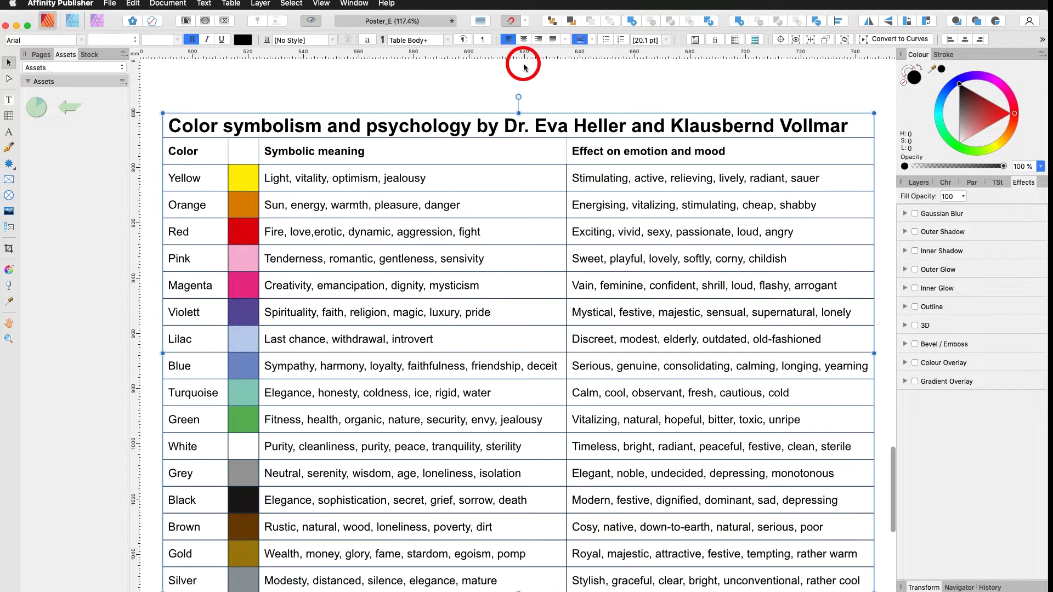
Step: Show the Swatches panel floating over the colour table
left_click(321, 4)
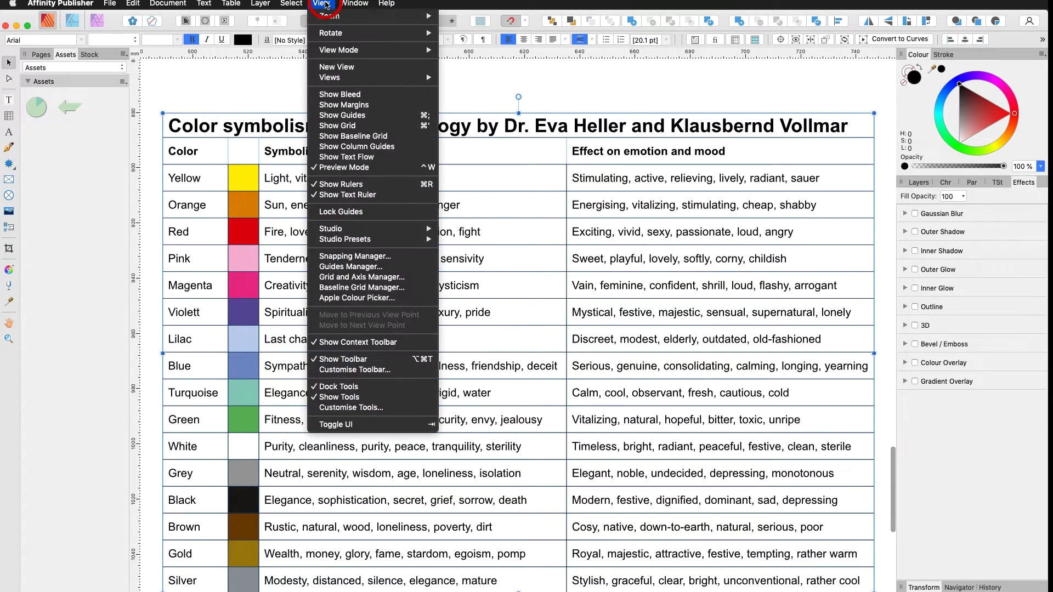
mouse_move(339, 229)
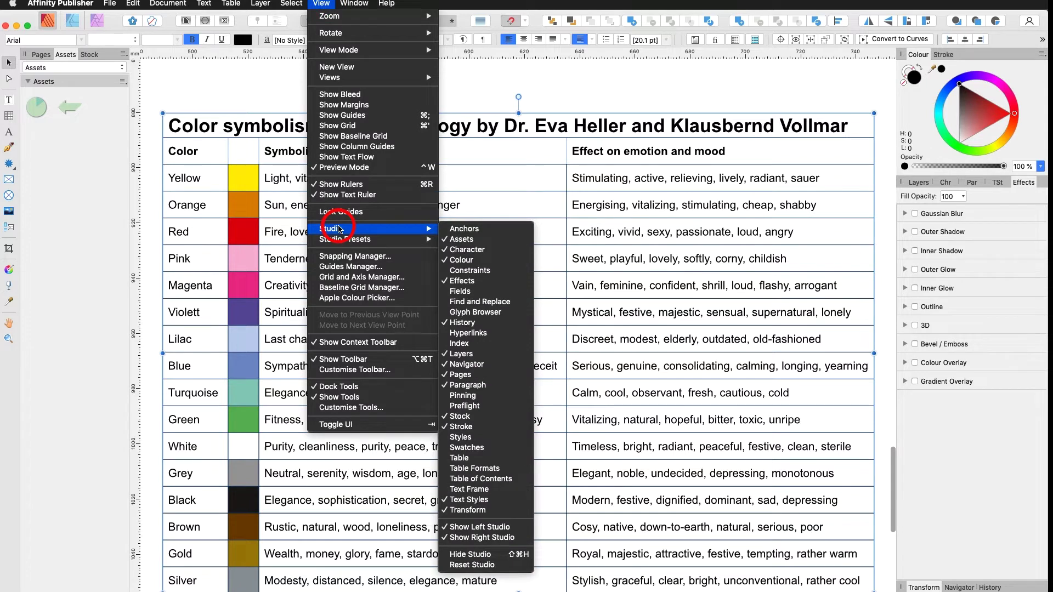
left_click(513, 451)
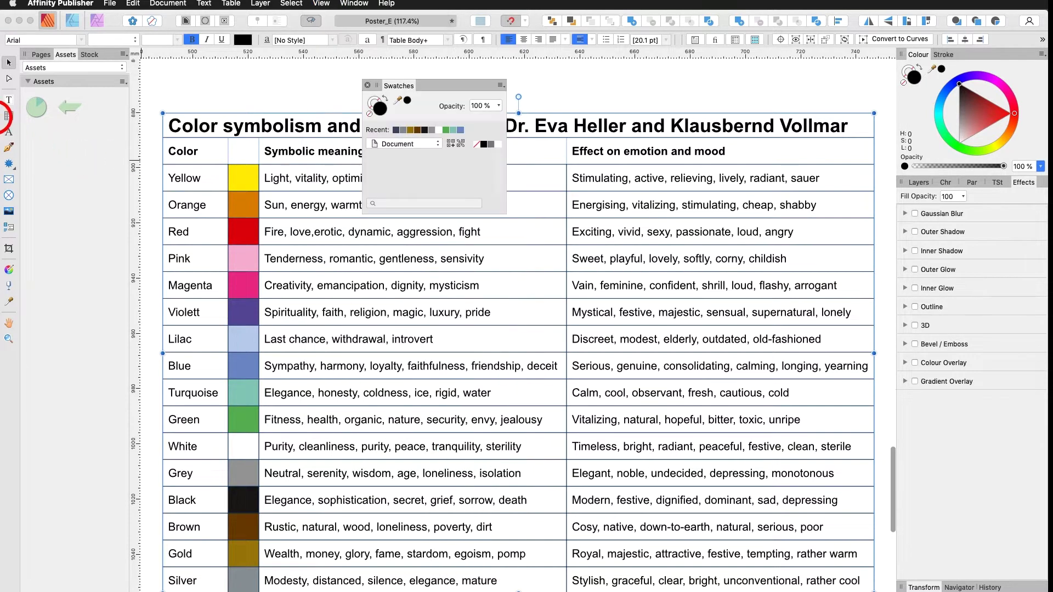
left_click(9, 118)
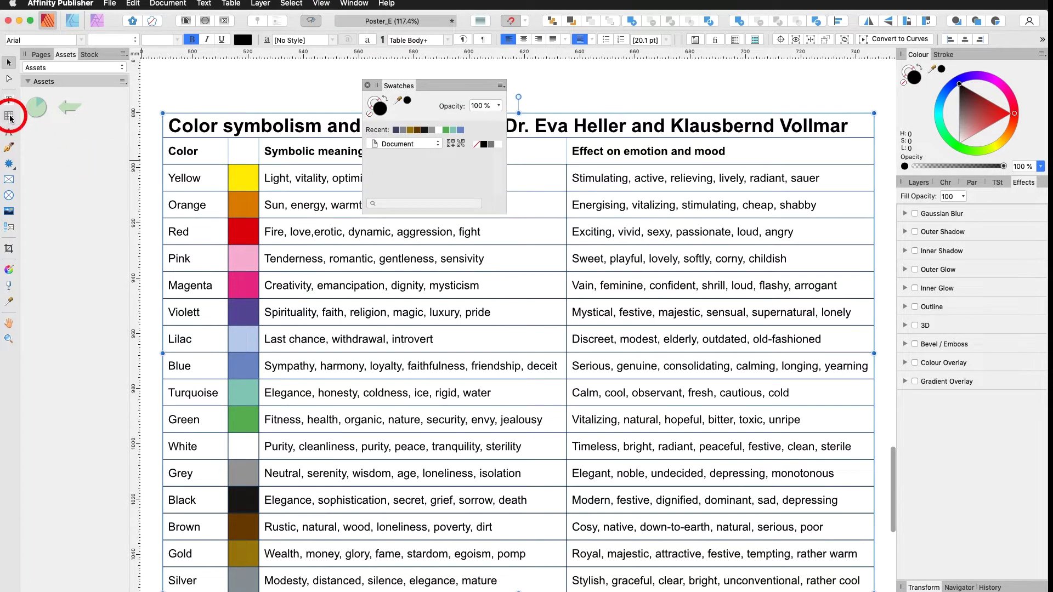
left_click(246, 183)
left_click(235, 179)
mouse_move(254, 181)
left_mouse_down()
mouse_move(267, 179)
mouse_move(233, 177)
mouse_move(231, 190)
mouse_move(251, 173)
left_mouse_up()
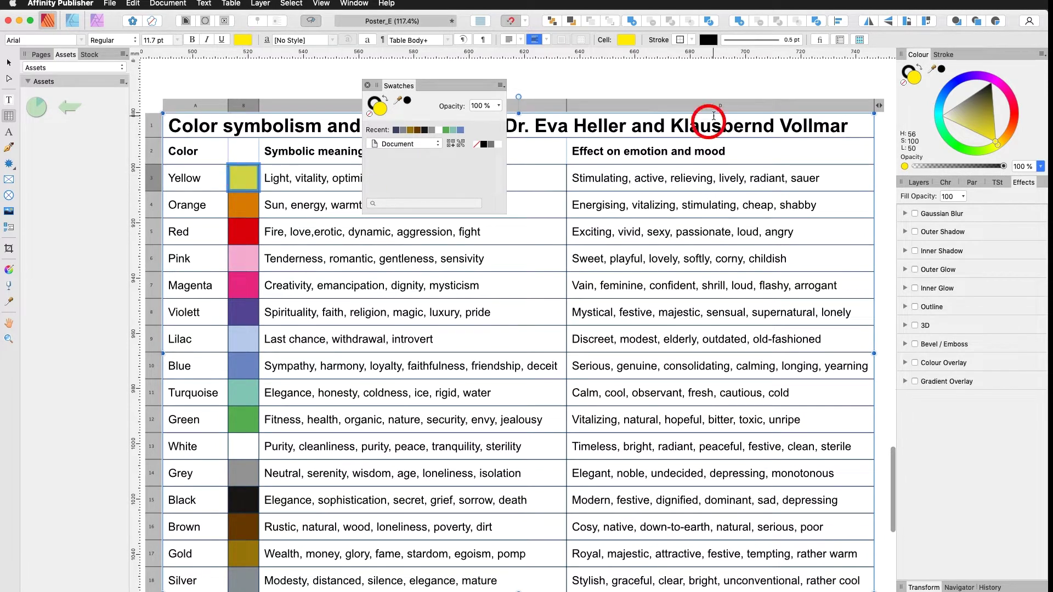
left_click(628, 40)
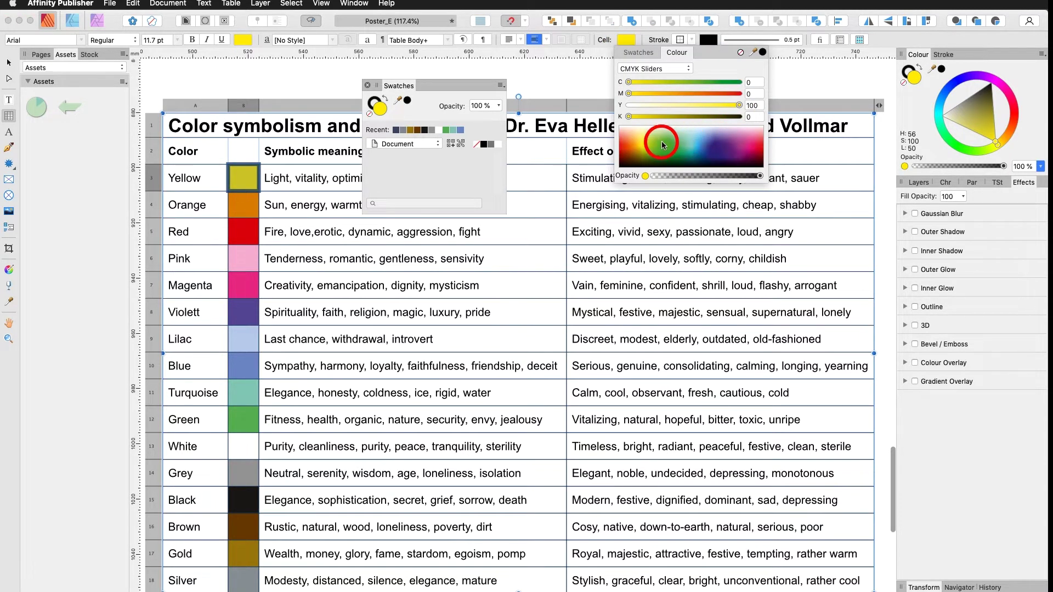
left_click(688, 69)
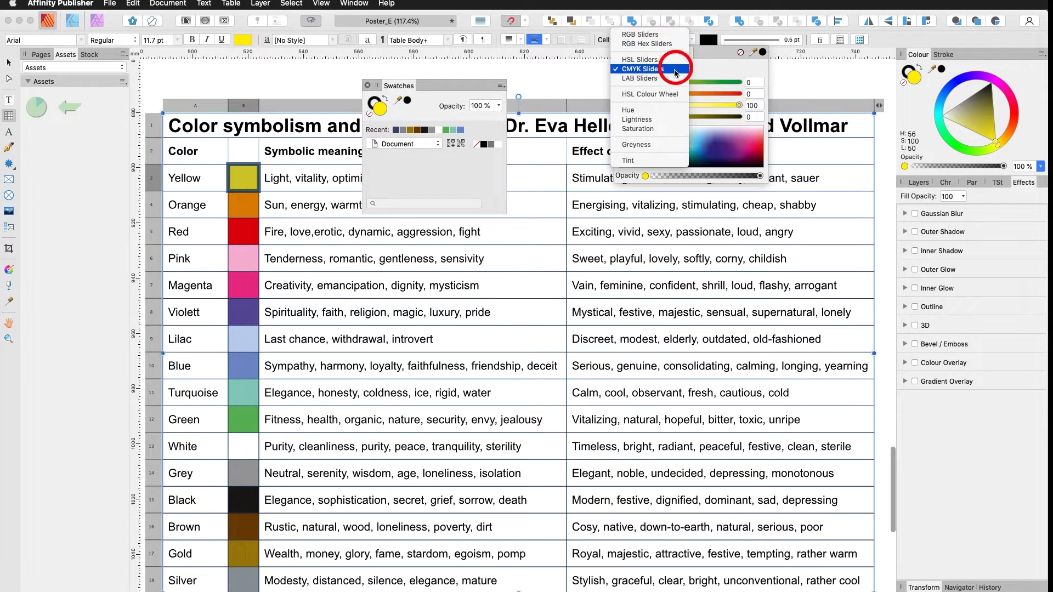
left_click(724, 63)
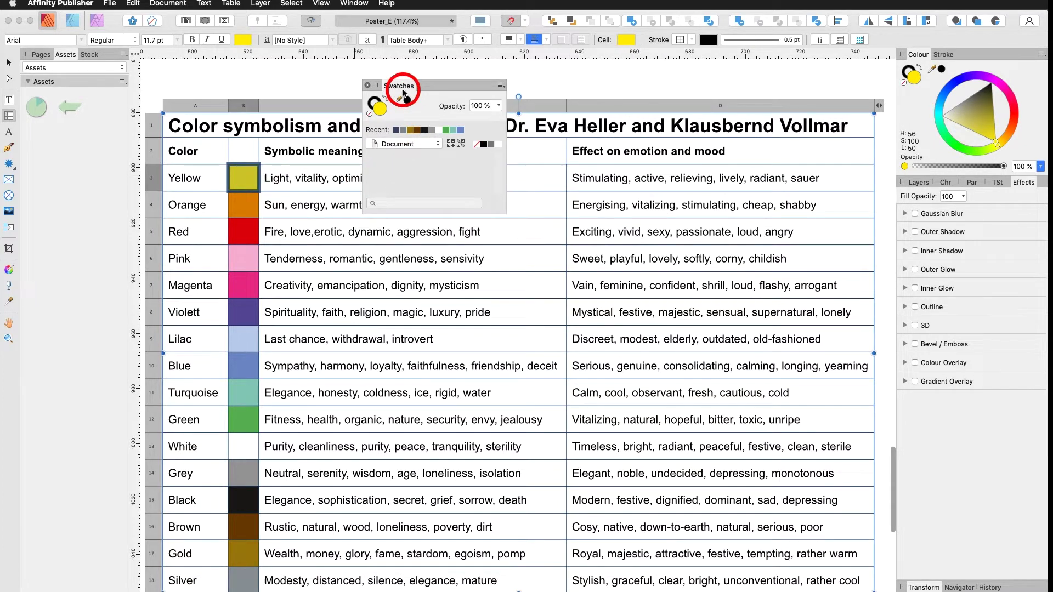
left_click(499, 85)
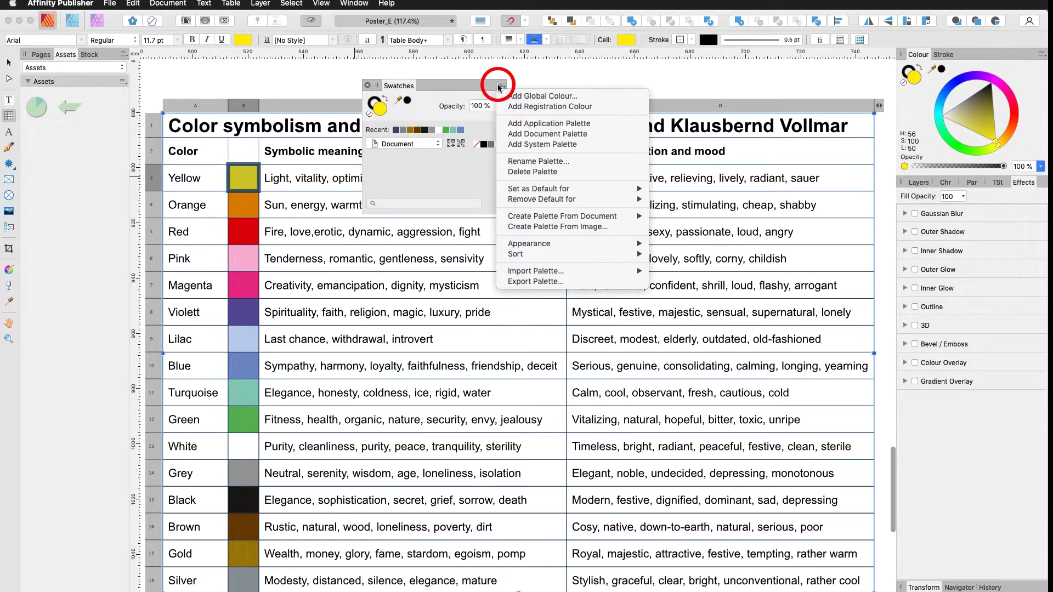
Step: Add an empty document palette to Swatches and rename it 'Table colors'
left_click(504, 135)
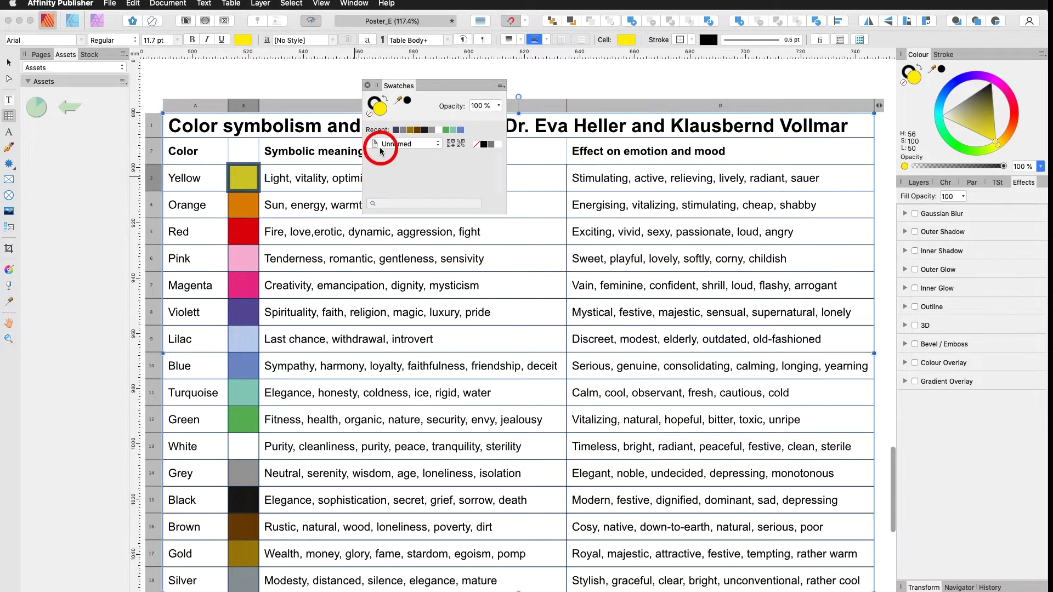
left_click(501, 85)
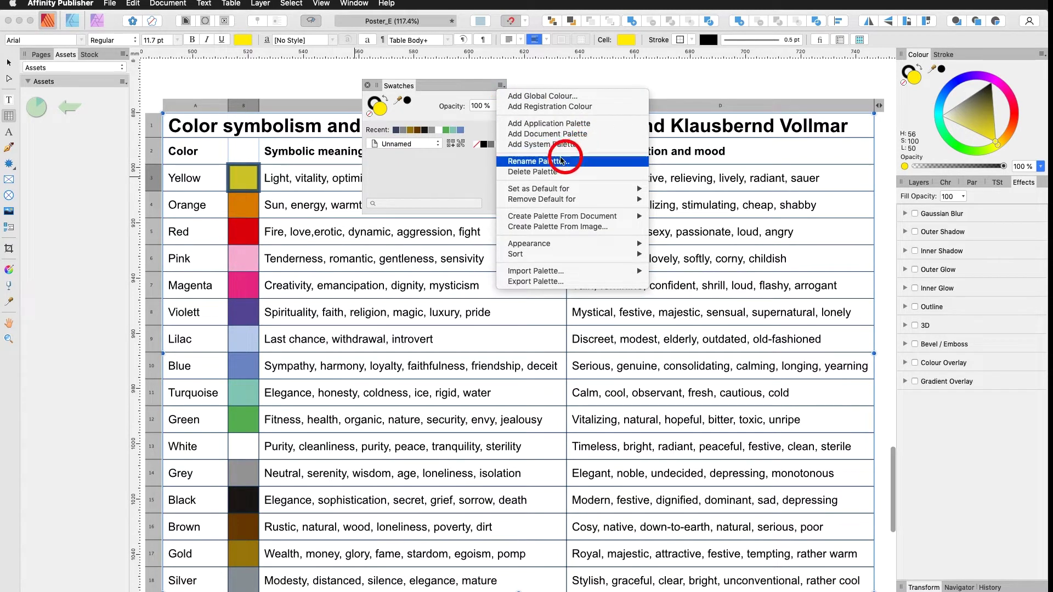
left_click(573, 161)
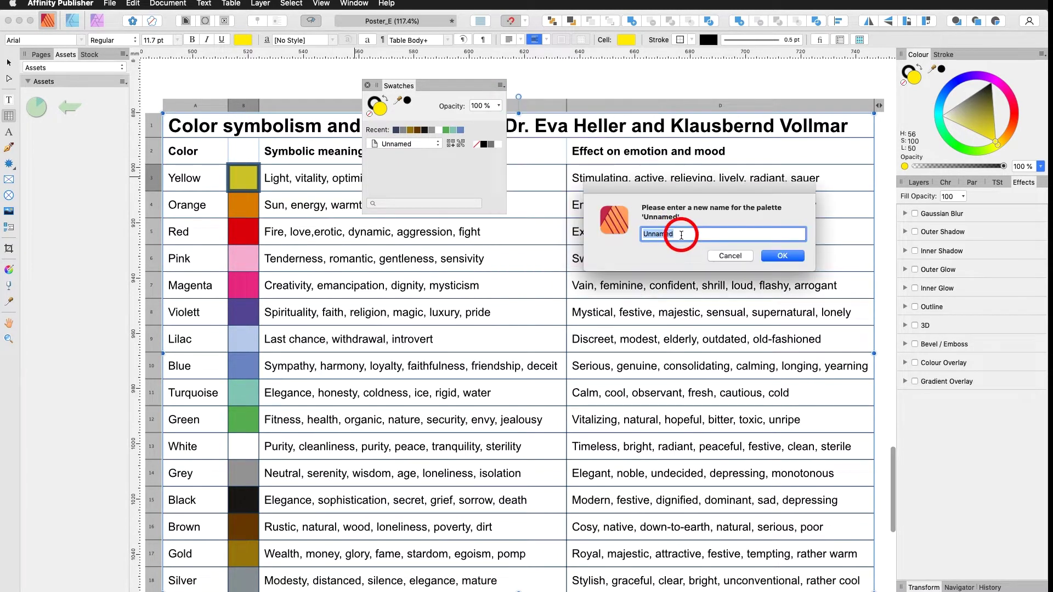
type("Table colors")
left_click(783, 255)
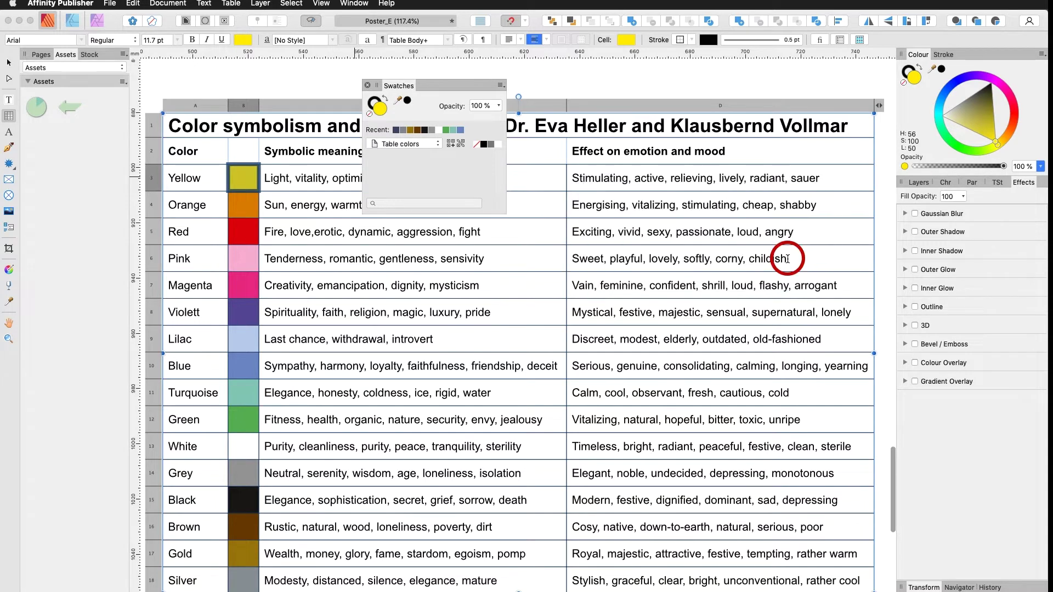
Step: Add the Yellow cell B3's fill as the first swatch in Table colors
left_click(449, 147)
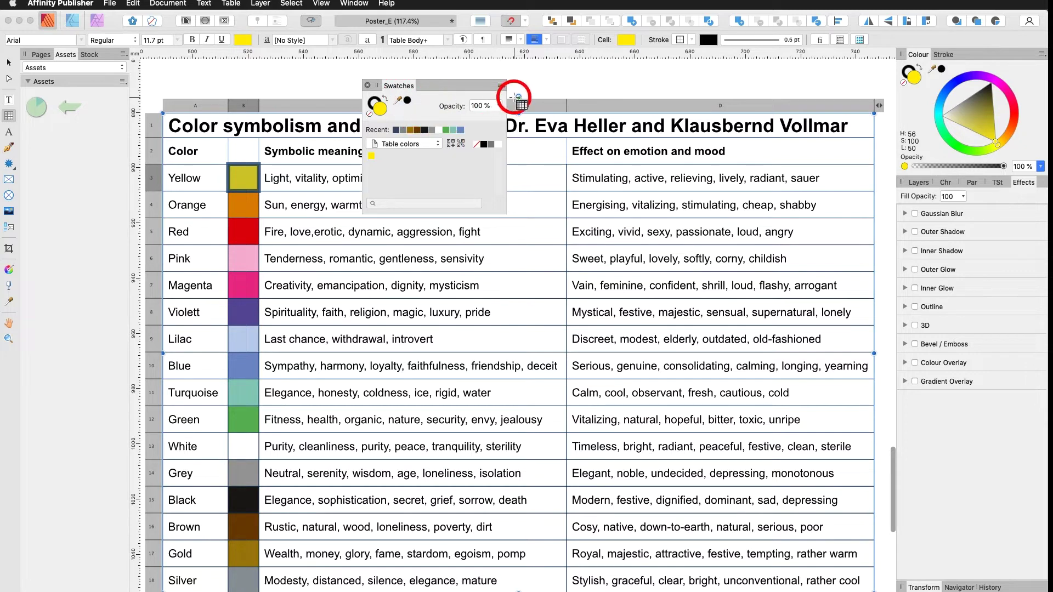
Step: Apply the yellow Table colors swatch to the Yellow row's cell B3
left_click(500, 85)
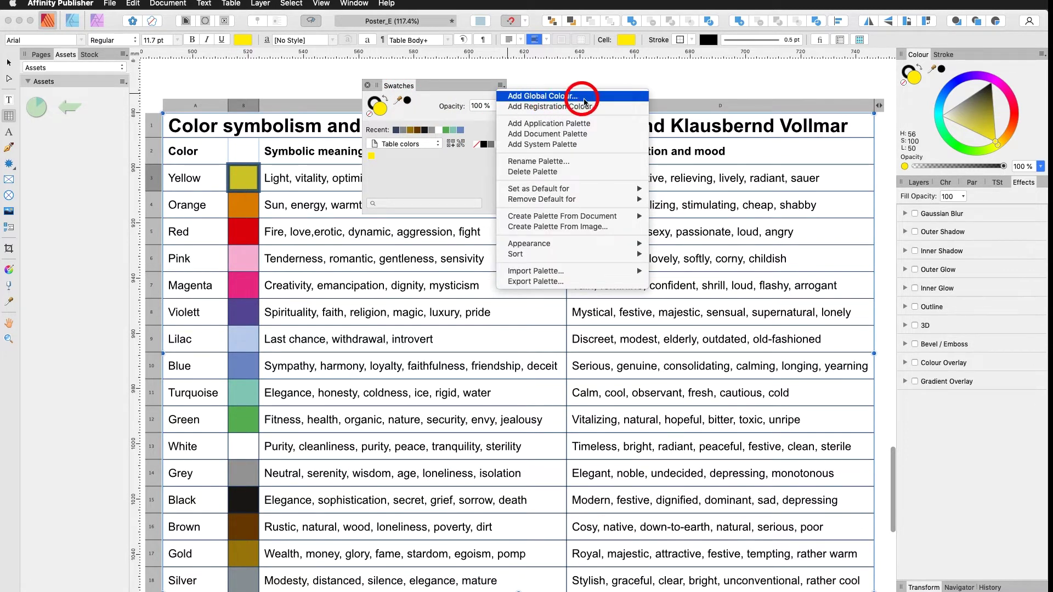
left_click(371, 157)
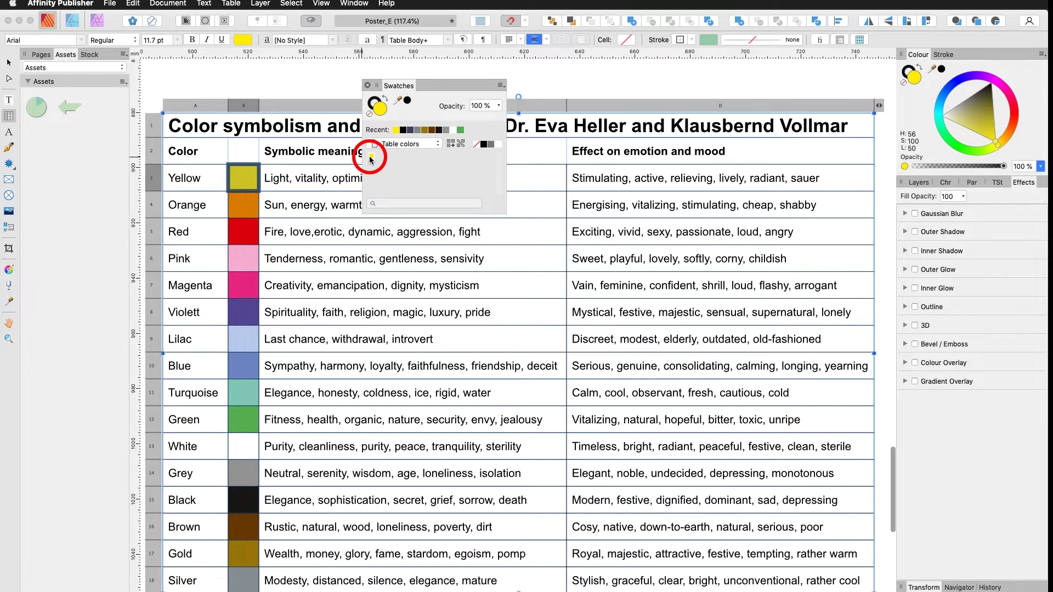
left_click_drag(371, 159, 244, 178)
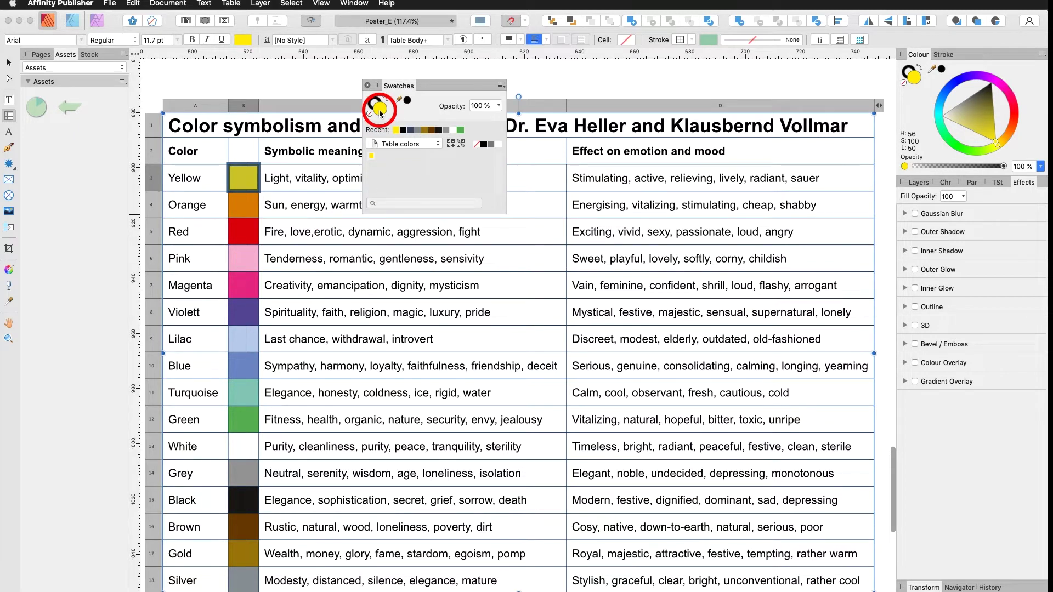
left_click(500, 85)
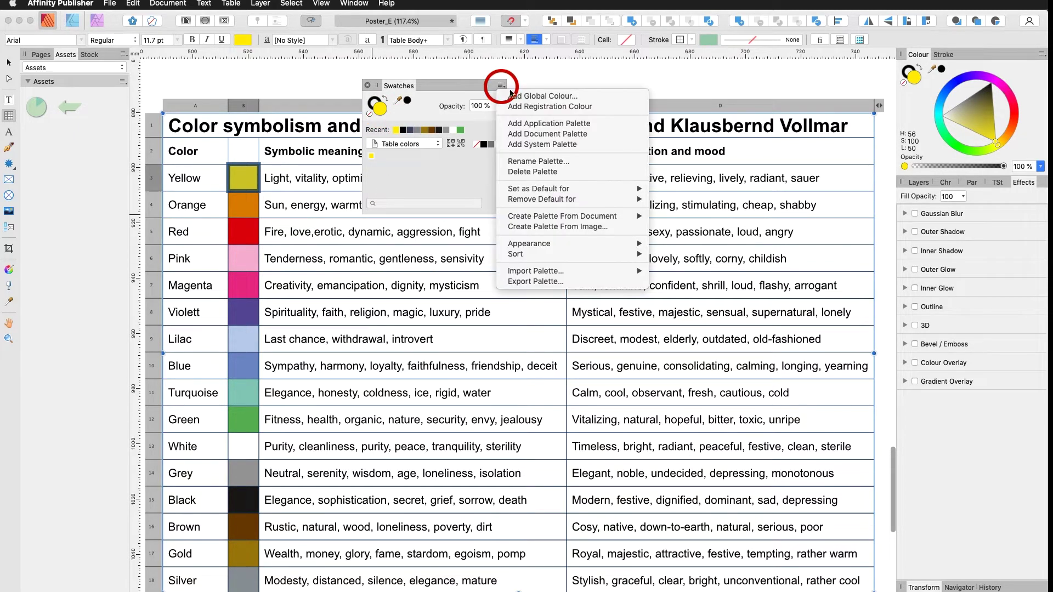
Step: Add a global colour 'Global Yellow', sampled from the yellow cell as R 255 G 237 B 0
left_click(594, 99)
left_click_drag(667, 330, 389, 252)
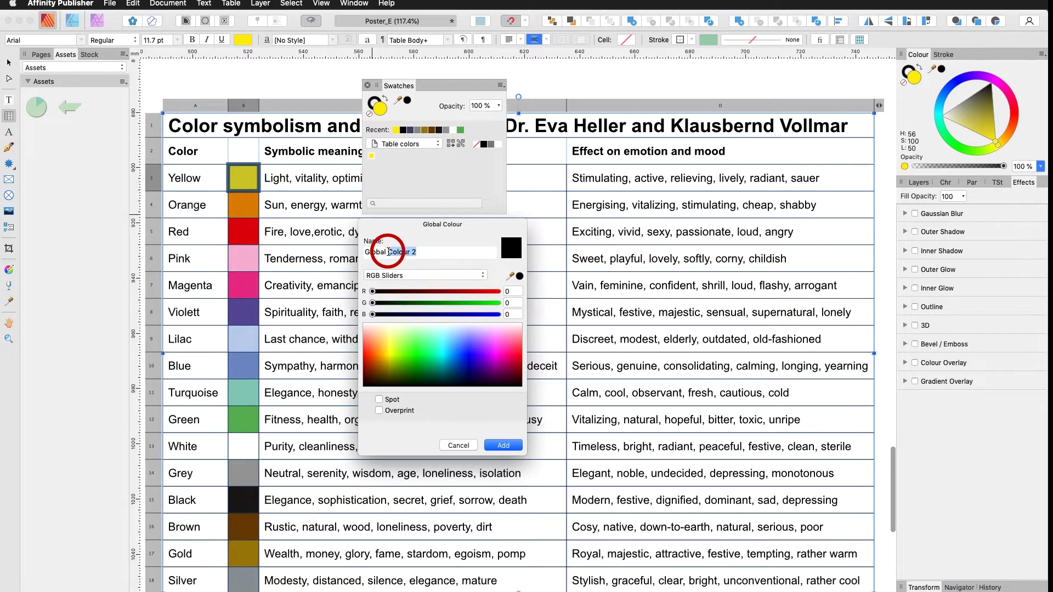
type("Yellow")
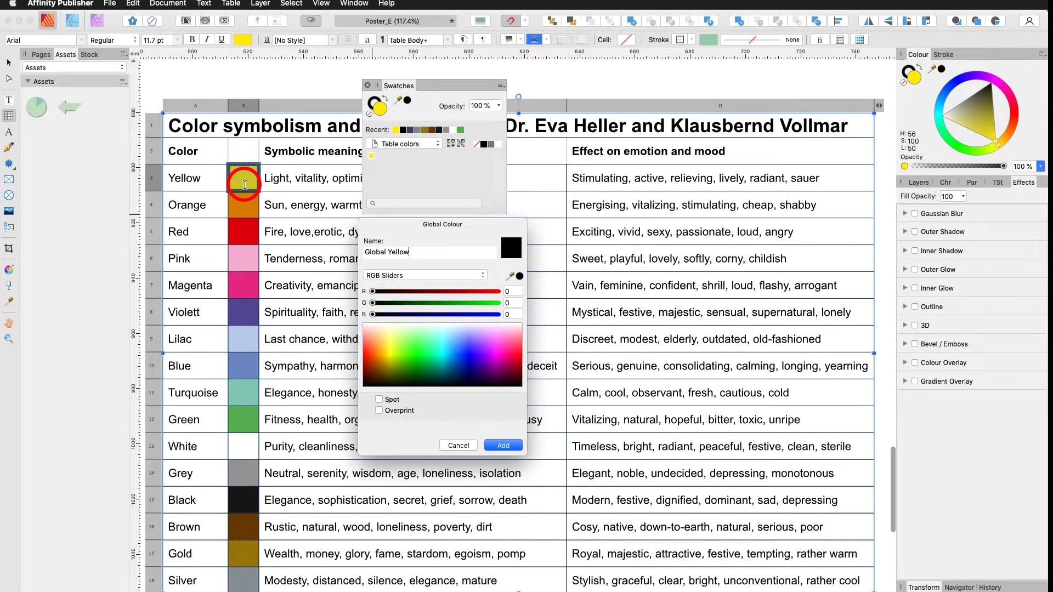
left_click_drag(509, 276, 236, 175)
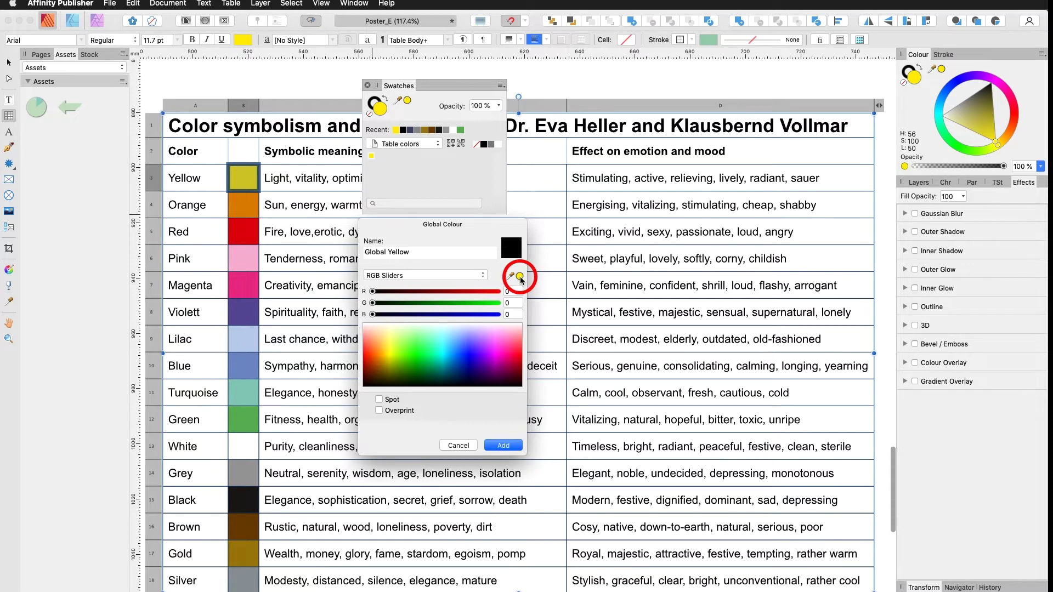
left_click(519, 277)
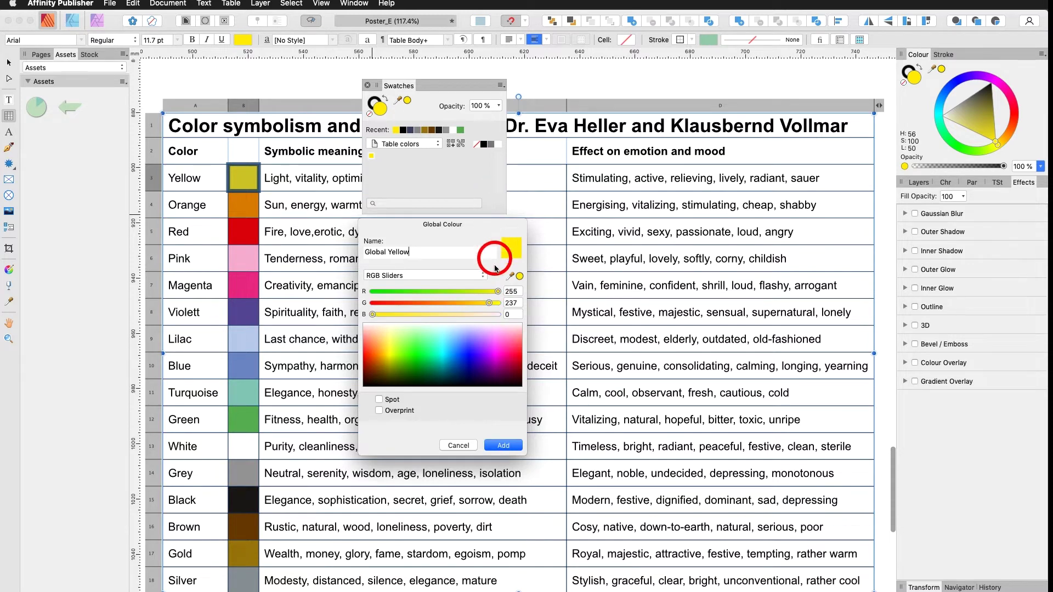
left_click(493, 447)
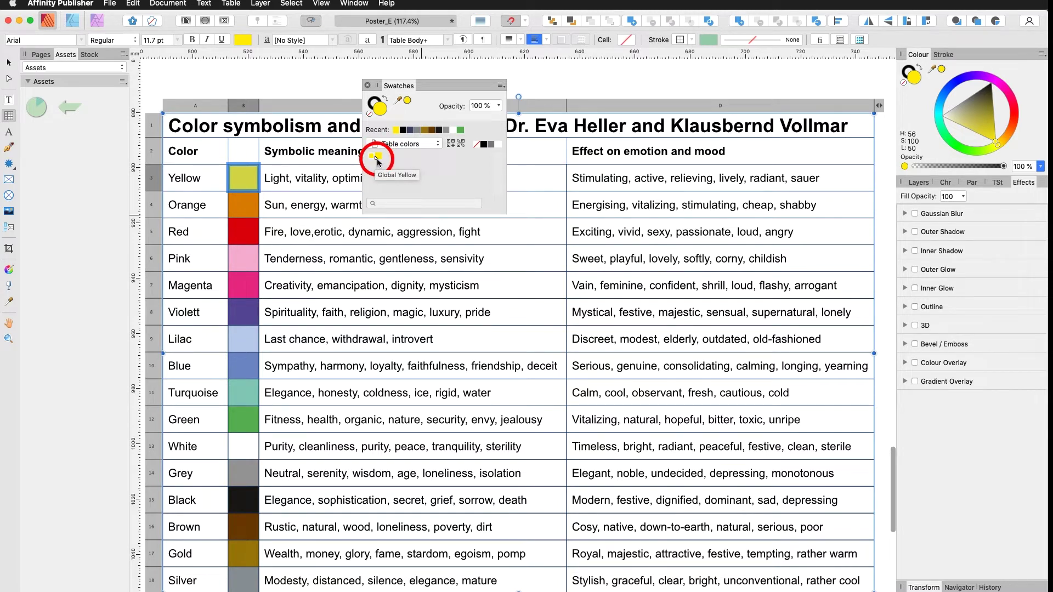
Step: Brighten orange cell B4's fill and add it to Table colors as C 0 M 50 Y 100 K 0
left_click(247, 206)
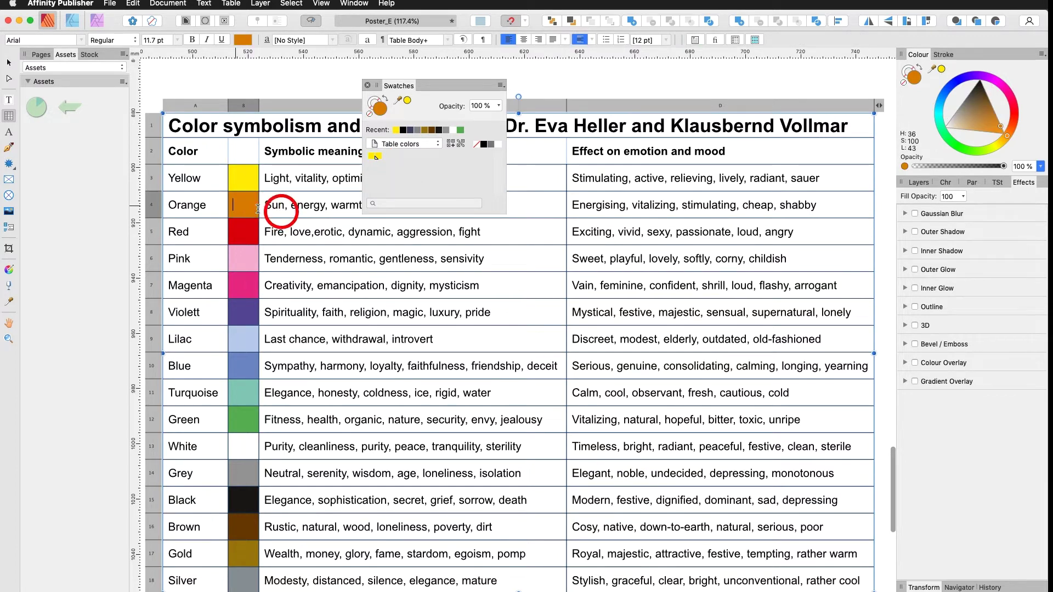
left_click(248, 206)
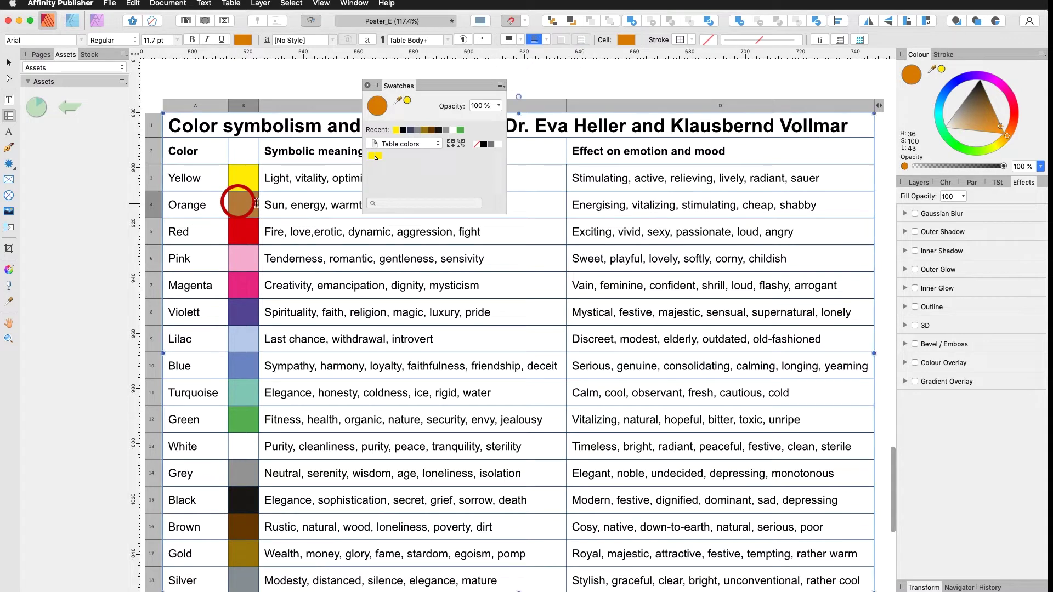
left_click(246, 207)
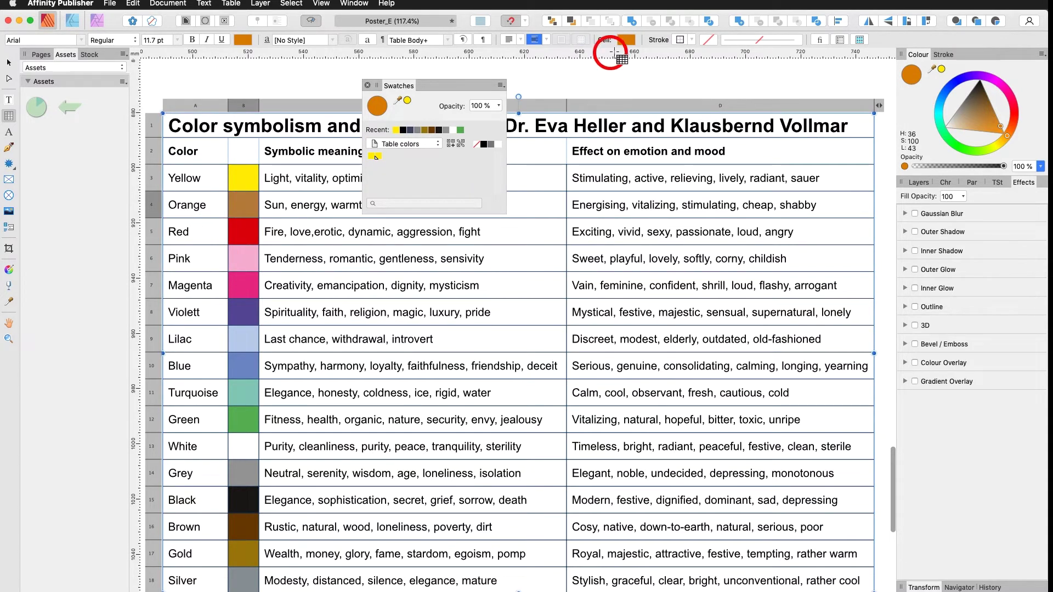
left_click(972, 128)
left_click(377, 109)
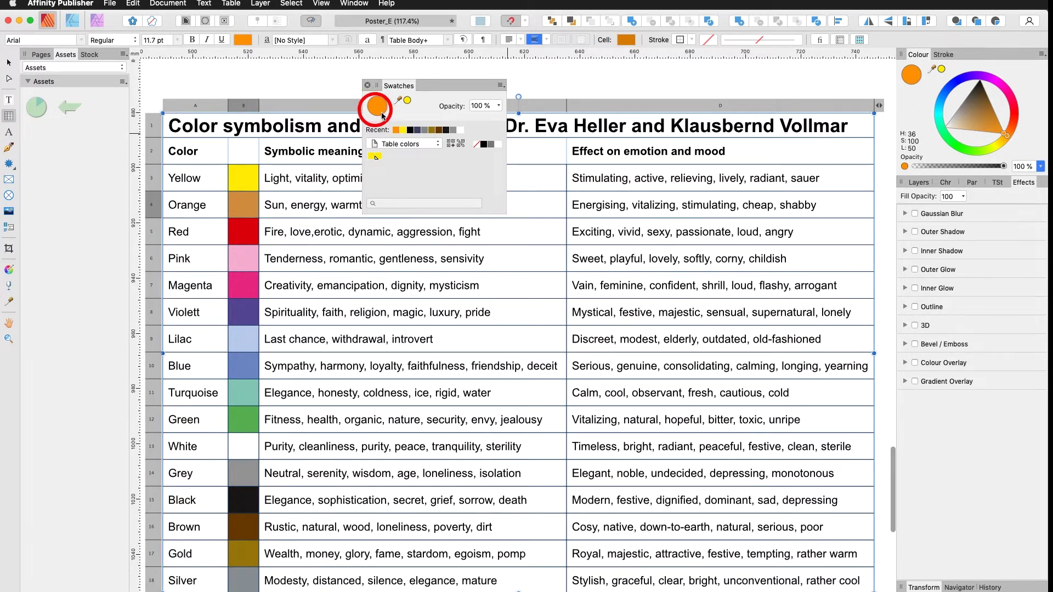
left_click(451, 144)
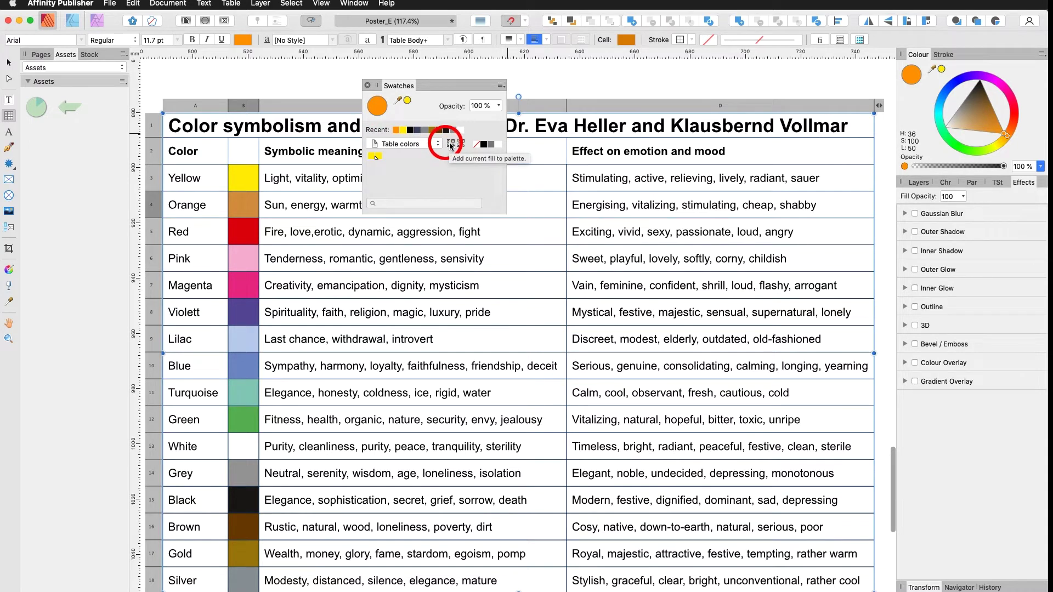
left_click(386, 157)
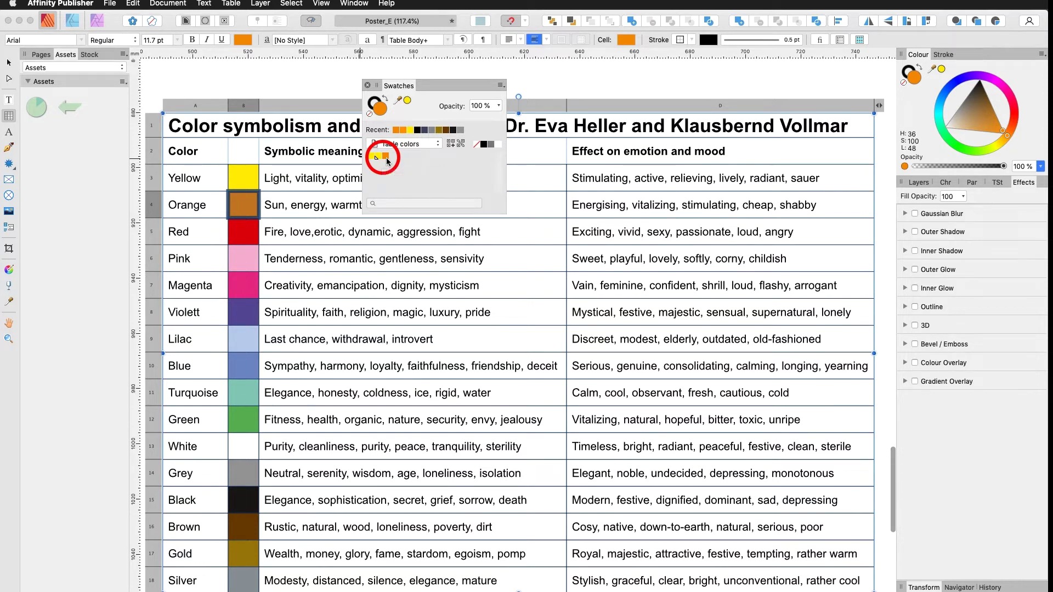
Step: Add a global colour named 'Global Orange' from the orange swatch to Table colors
left_click(500, 85)
left_click(580, 97)
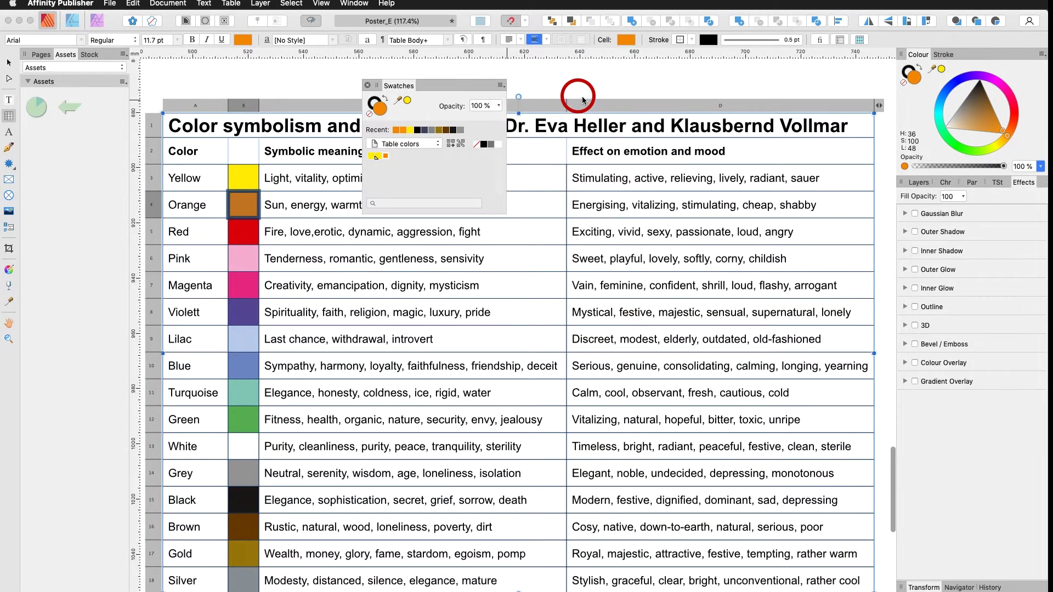
left_click(379, 315)
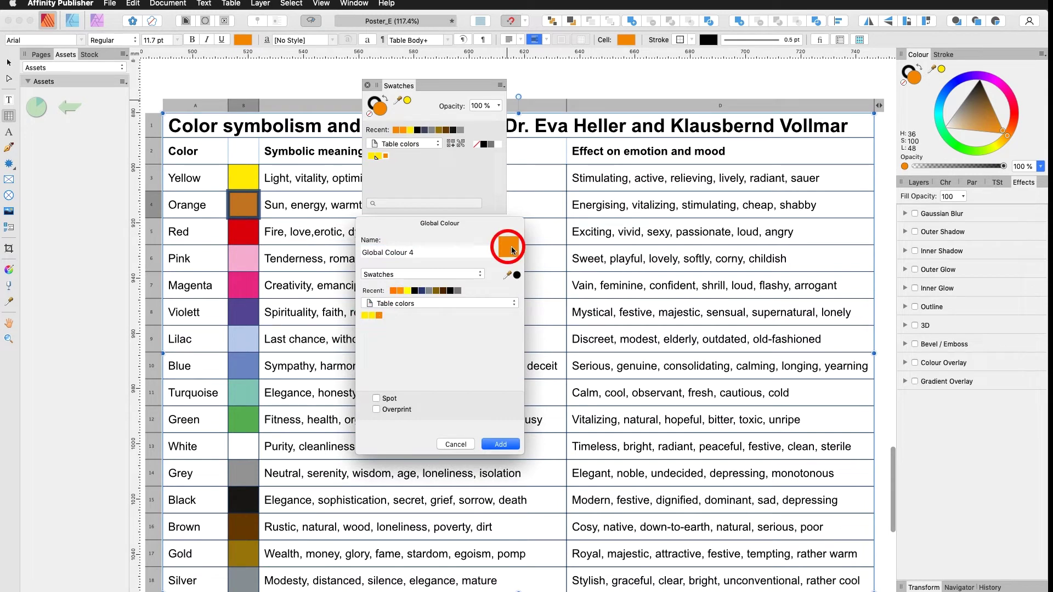
left_click_drag(428, 251, 387, 250)
type("Orange")
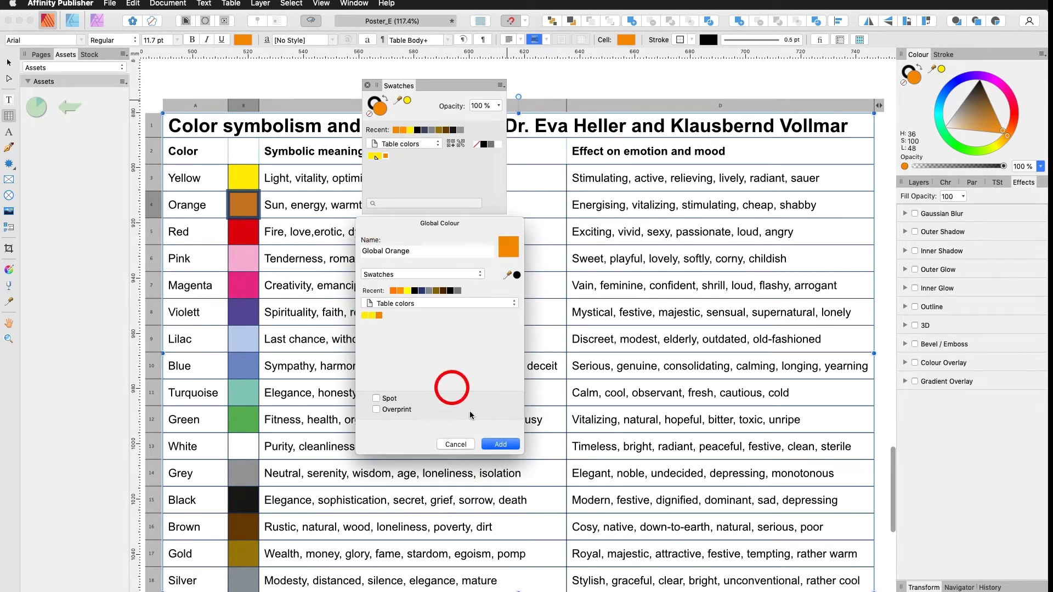
left_click(500, 445)
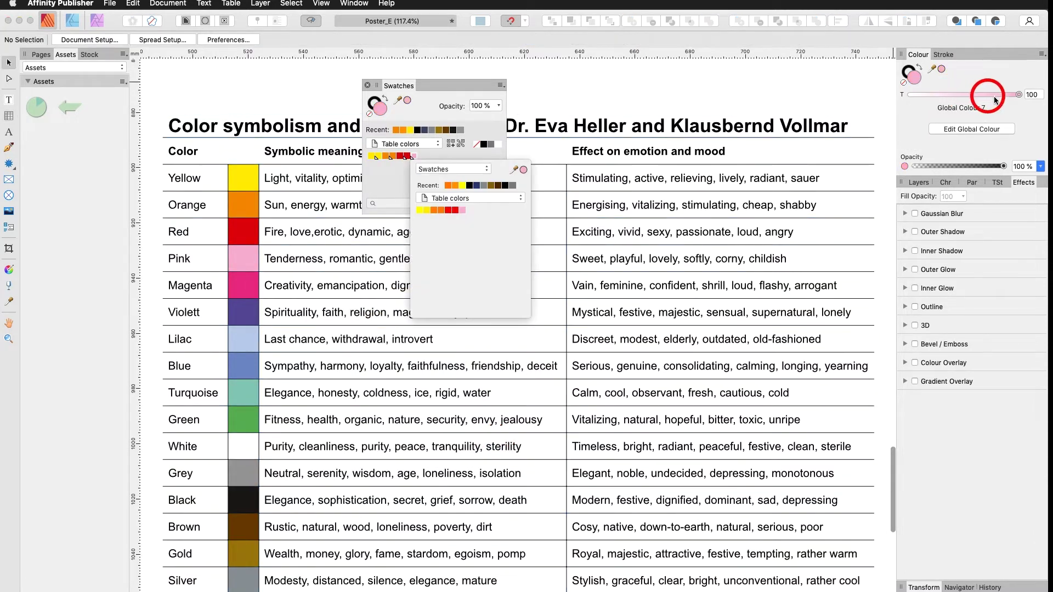
mouse_move(1019, 94)
left_mouse_down()
mouse_move(929, 101)
mouse_move(1023, 96)
left_mouse_up()
Step: Increase the magenta of the pink global swatch to deepen the Pink row's cell
left_click(251, 252)
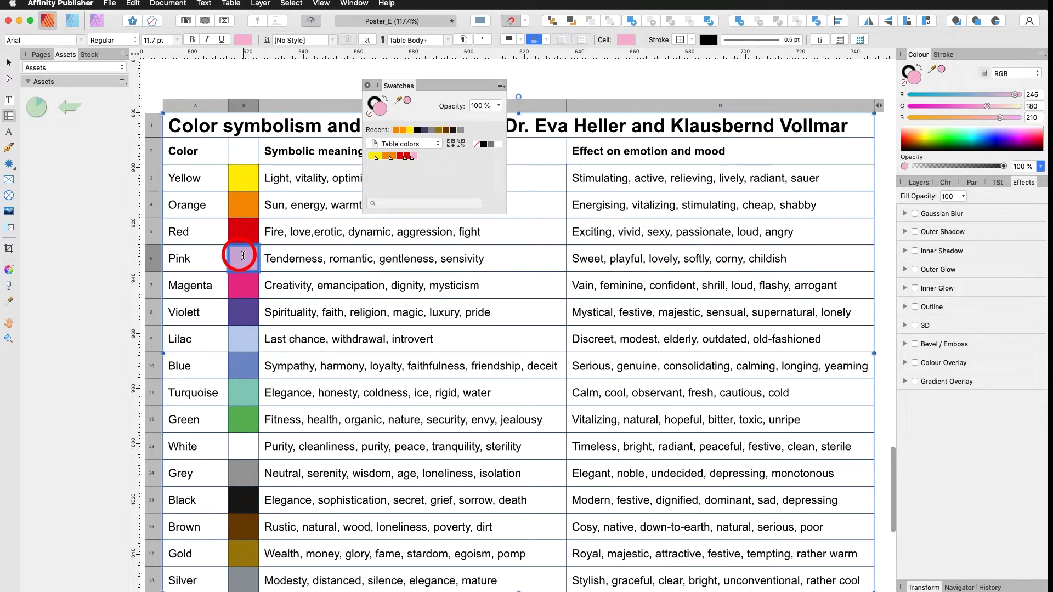
key("Escape")
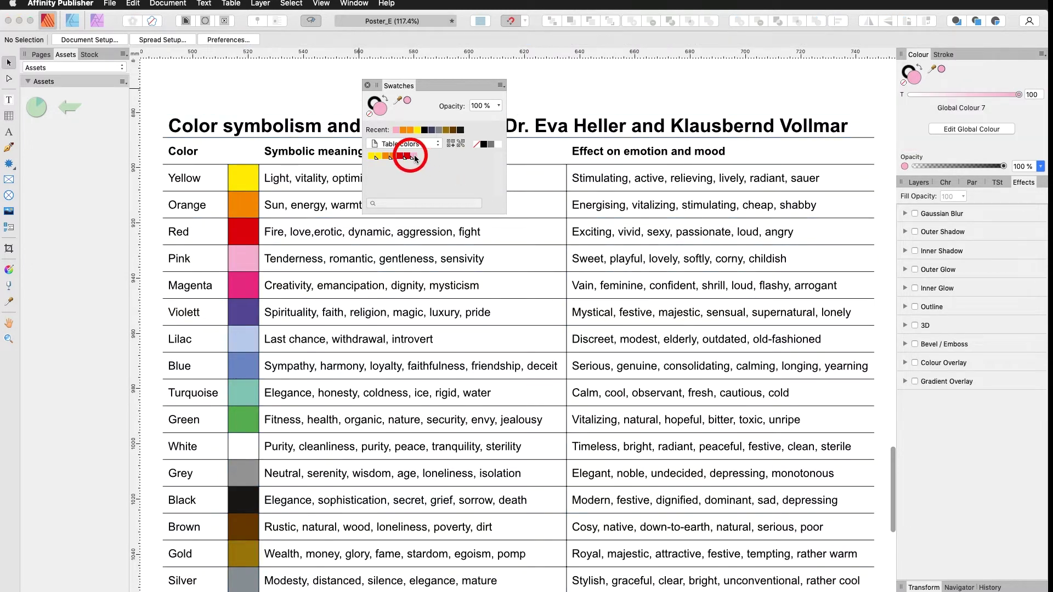
left_click(414, 157)
mouse_move(445, 196)
left_mouse_down()
mouse_move(488, 196)
mouse_move(423, 201)
mouse_move(434, 200)
left_mouse_up()
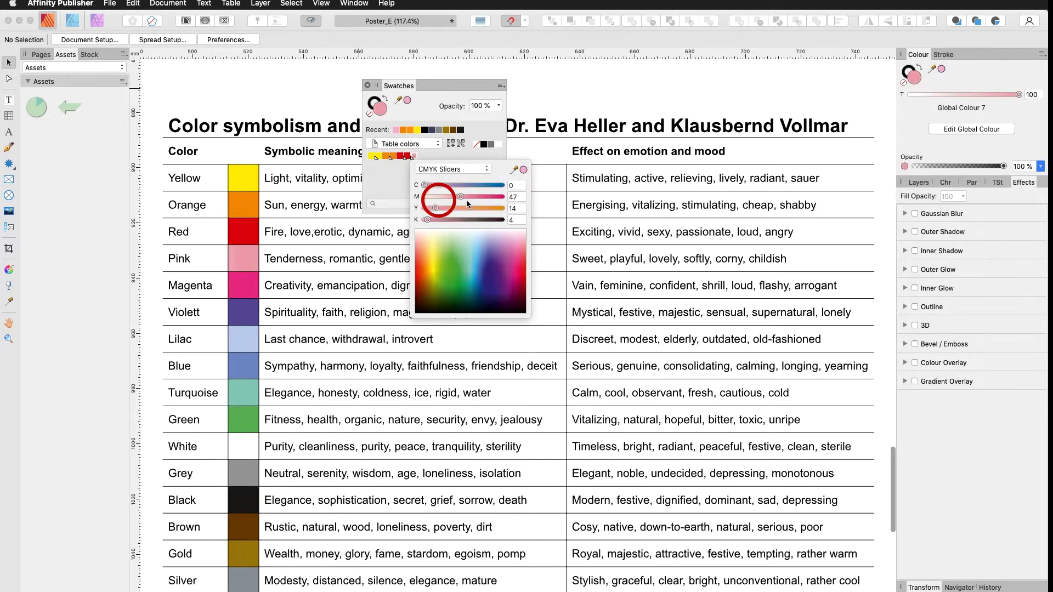
left_click(238, 288)
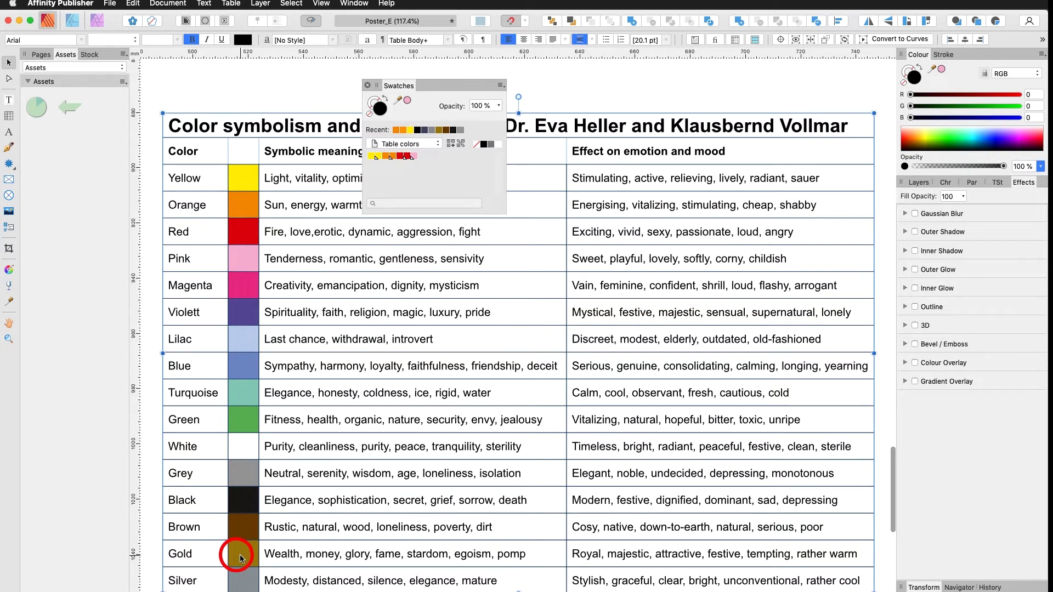
Step: Add global colours for the Lilac and Blue row cells to Table colors
left_click(238, 310)
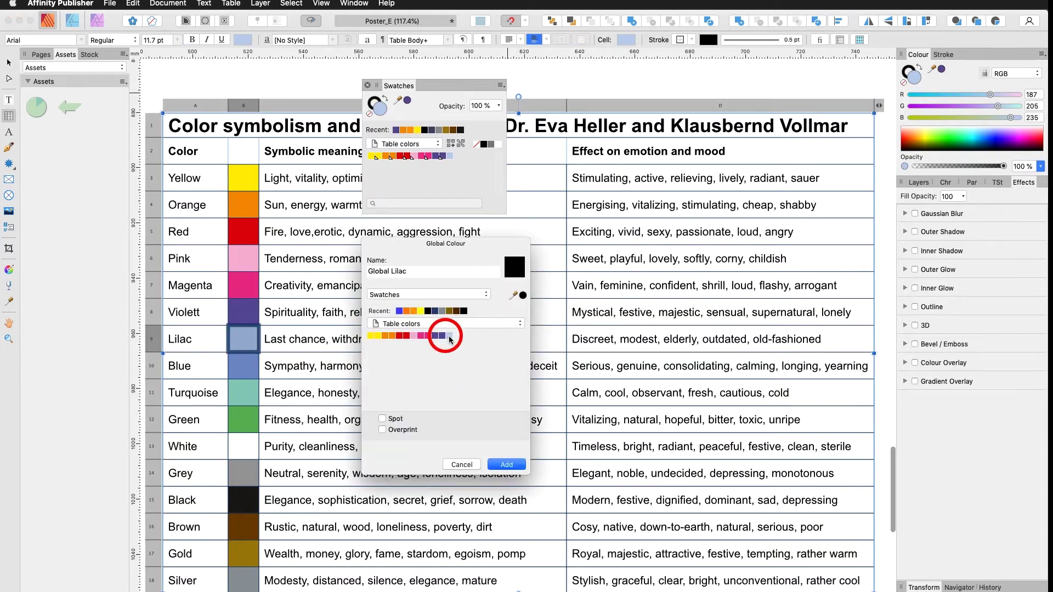
left_click(495, 463)
left_click(232, 367)
left_click(449, 143)
left_click(462, 317)
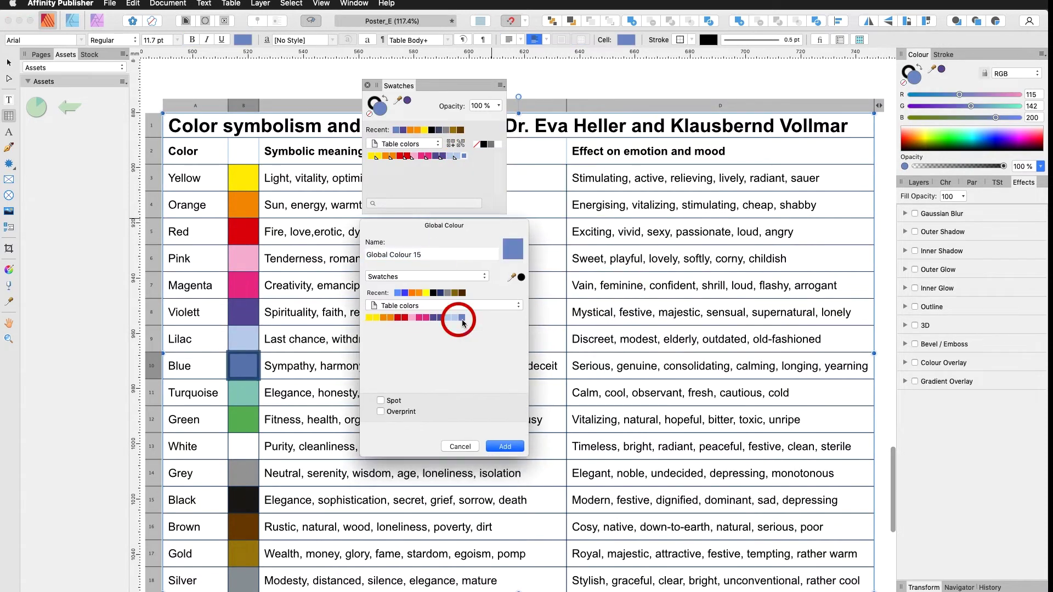
Step: Add a turquoise global colour named 'Global Turqo', then select the White row's cell
left_click(506, 447)
key("Down")
left_click(450, 143)
type("Global Turqo")
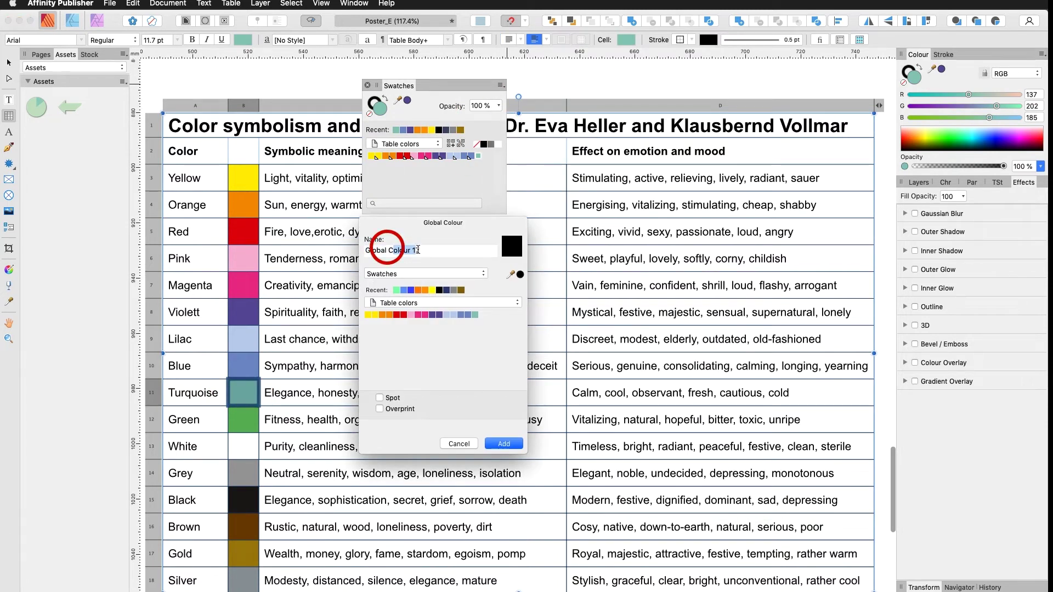
key("Return")
left_click(237, 447)
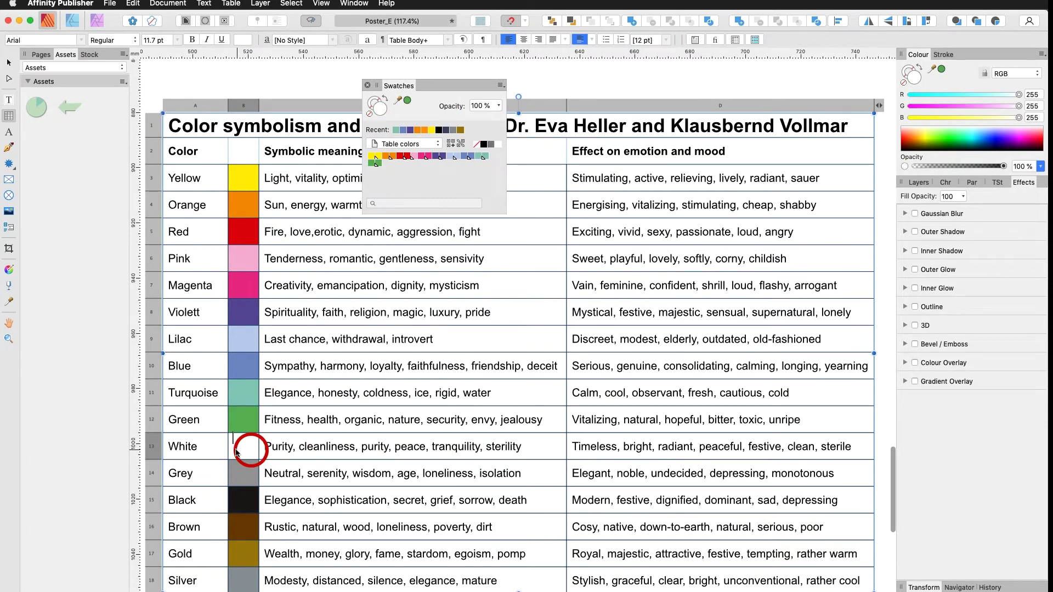
mouse_move(236, 448)
left_mouse_down()
mouse_move(266, 450)
mouse_move(246, 449)
left_mouse_up()
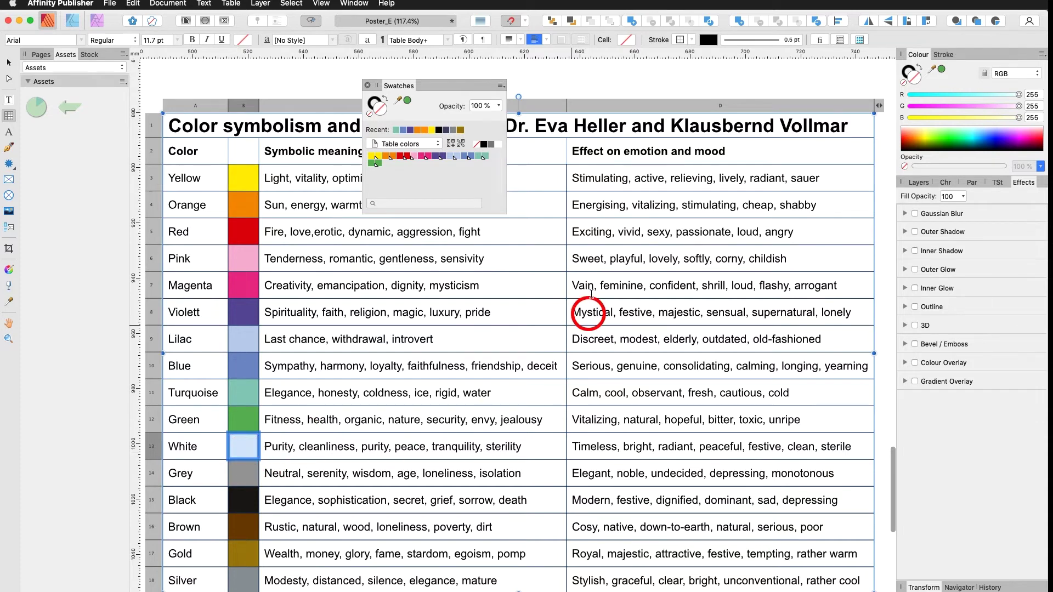
Step: Fill the White cell with pure white and the Black cell with pure black, saving black as a Table colors swatch
left_click(498, 144)
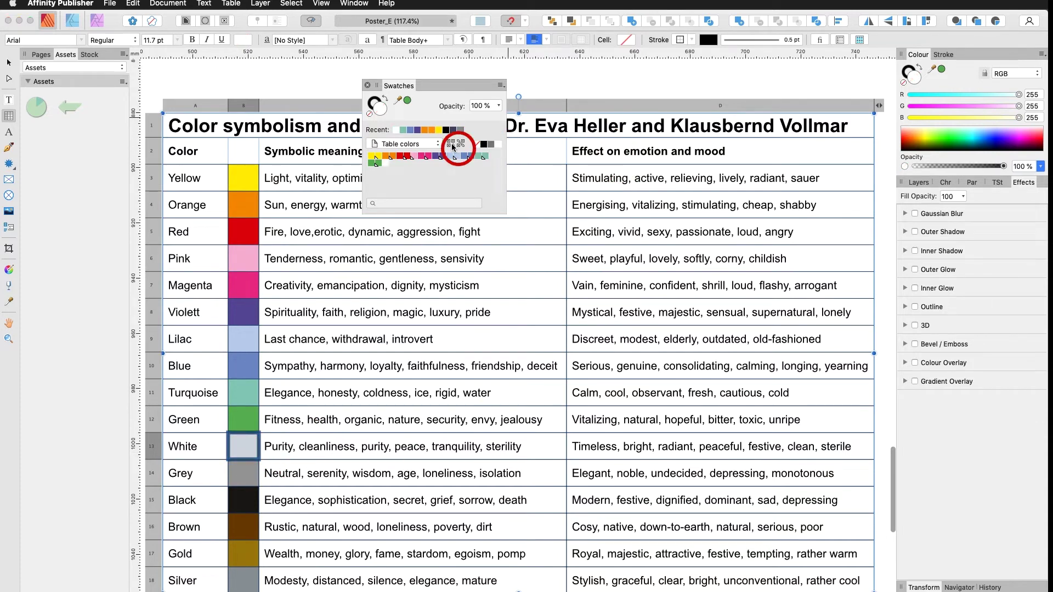
left_click(255, 501)
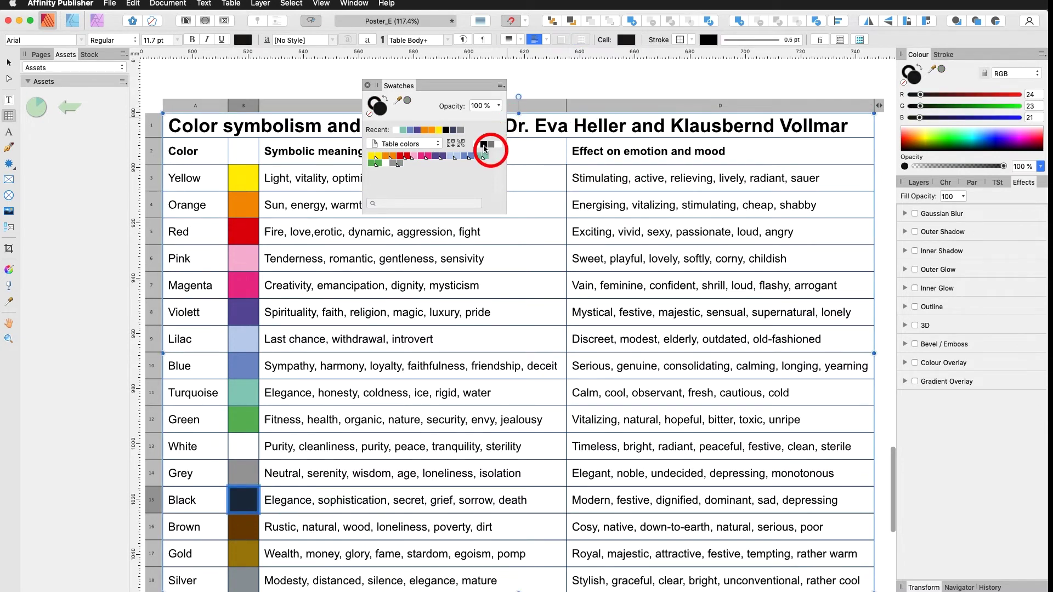
left_click(484, 146)
left_click(450, 143)
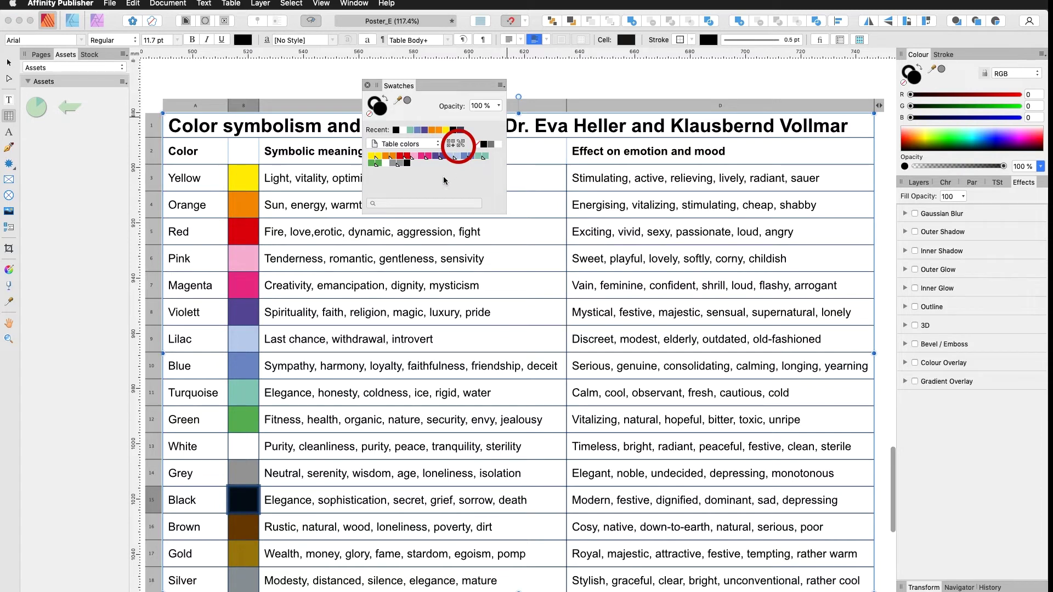
left_click(239, 557)
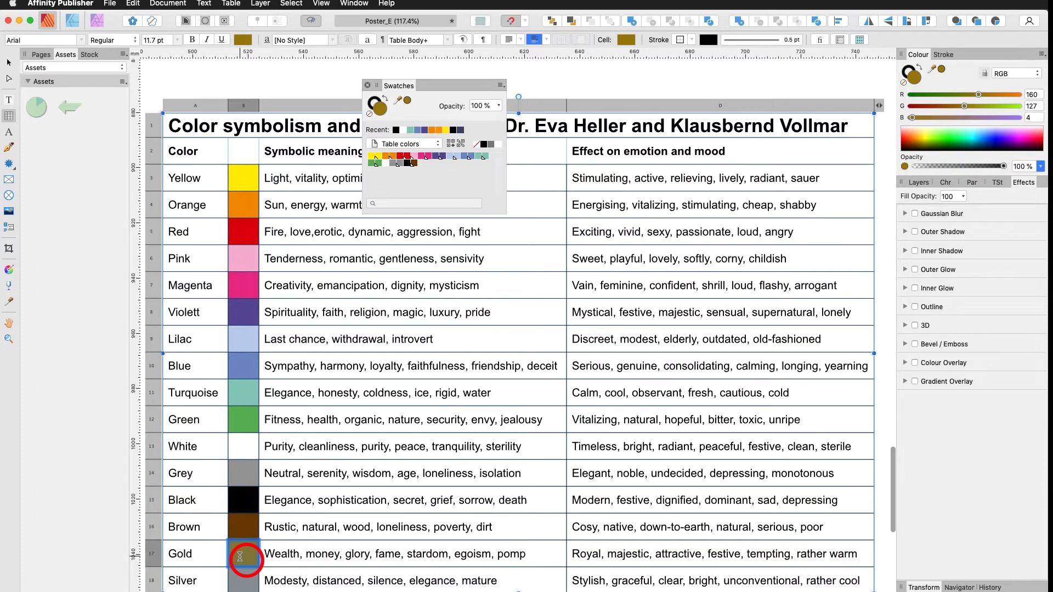
Step: Start a new global colour for the gold, keeping swatch view and listing the available palettes
left_click(499, 85)
left_click(453, 377)
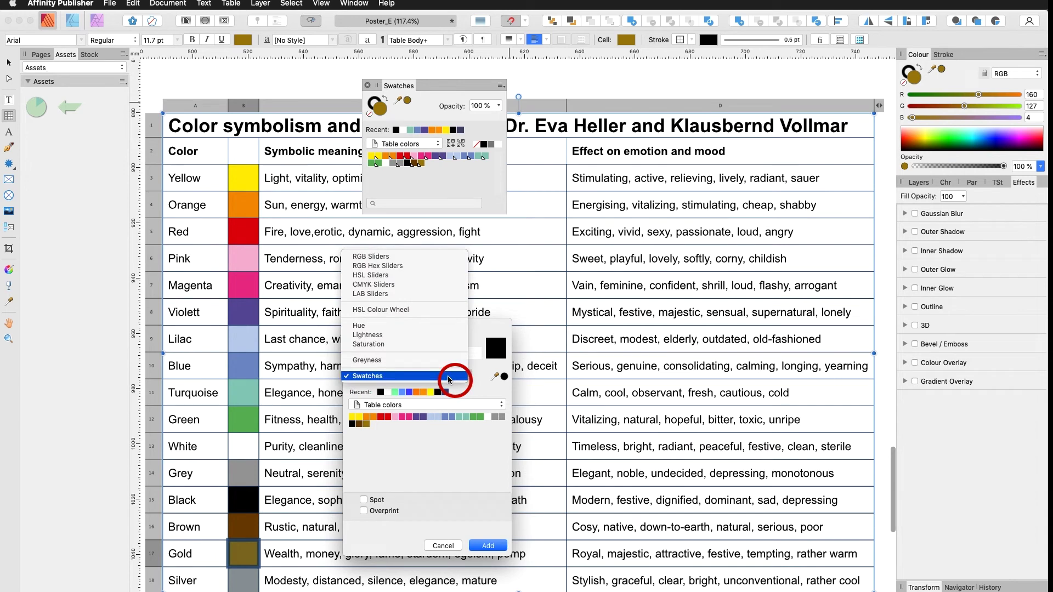
left_click(454, 376)
left_click(501, 405)
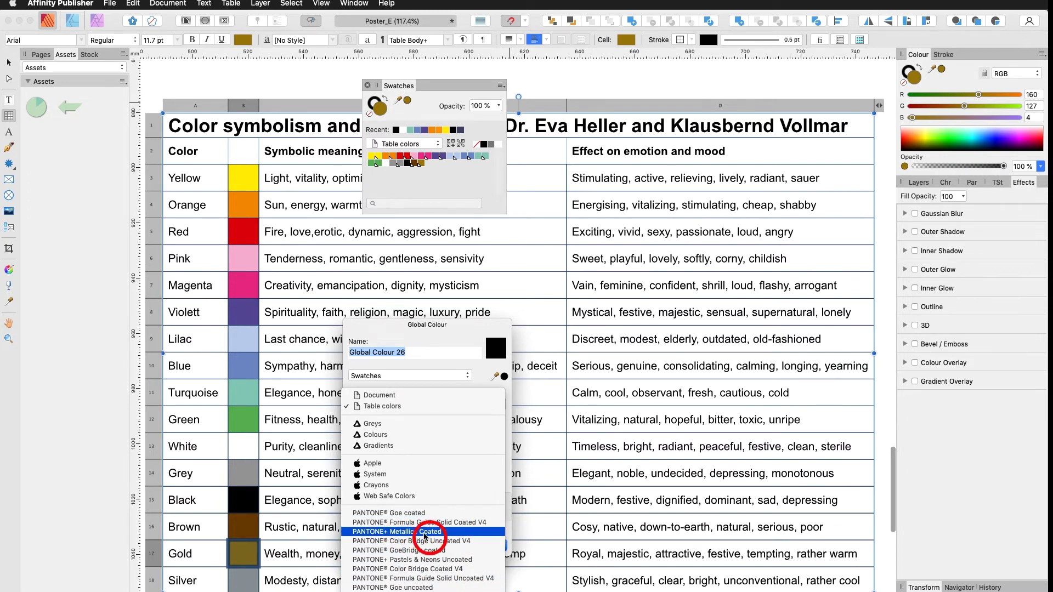
Step: Add PANTONE 871 C from PANTONE+ Metallics Coated as a spot colour named 'Pantone 871'
left_click(462, 531)
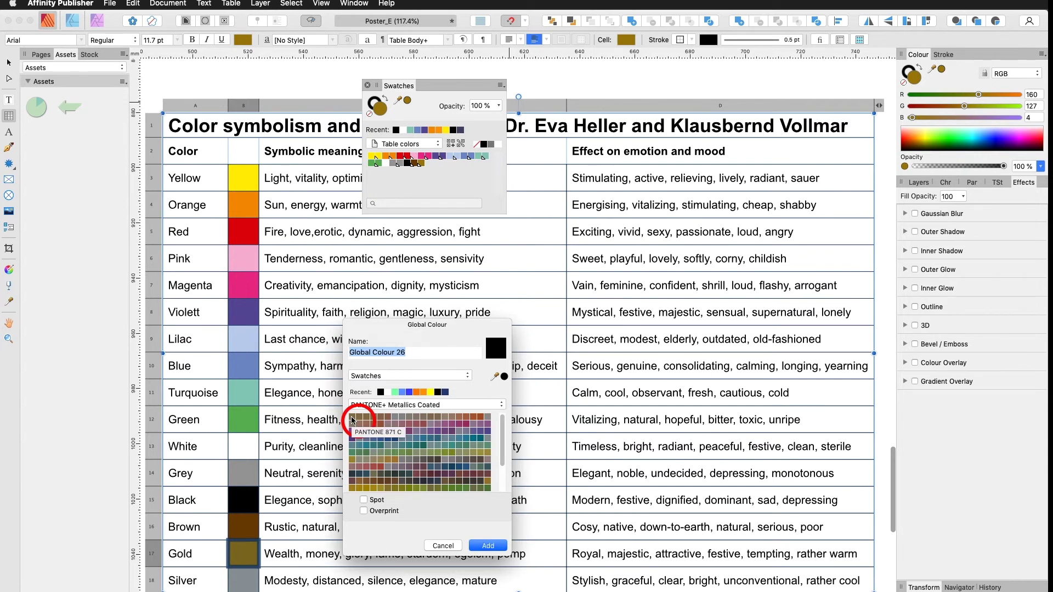
left_click(352, 420)
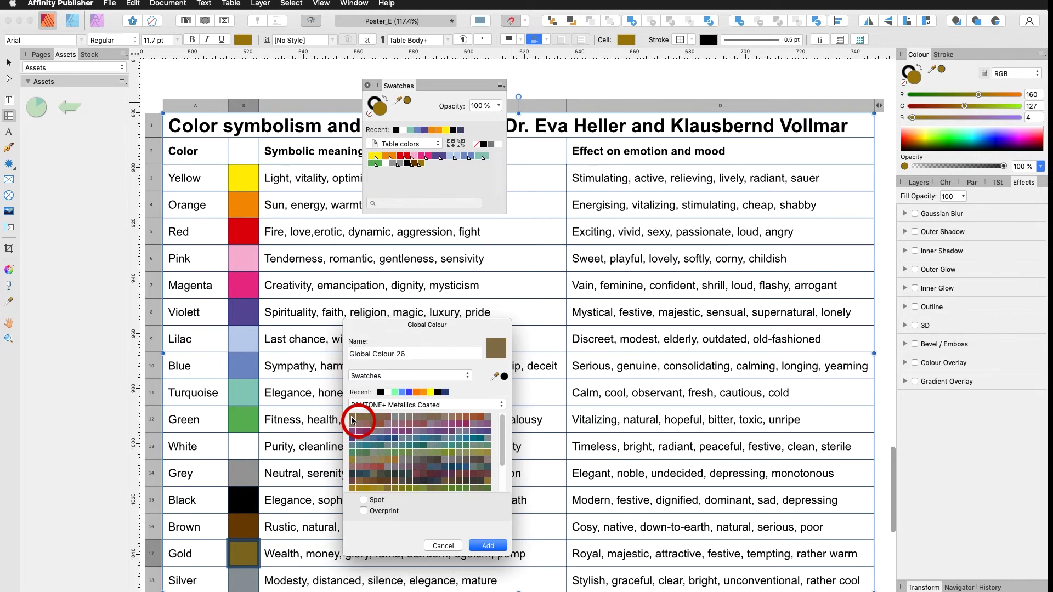
left_click(364, 352)
type("Pantone 871")
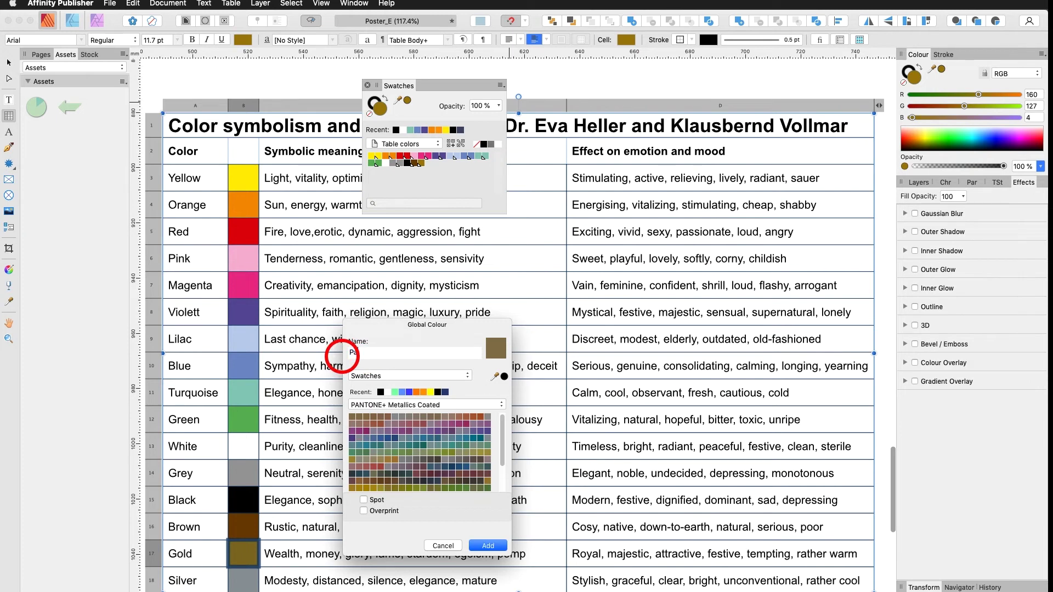
left_click(364, 502)
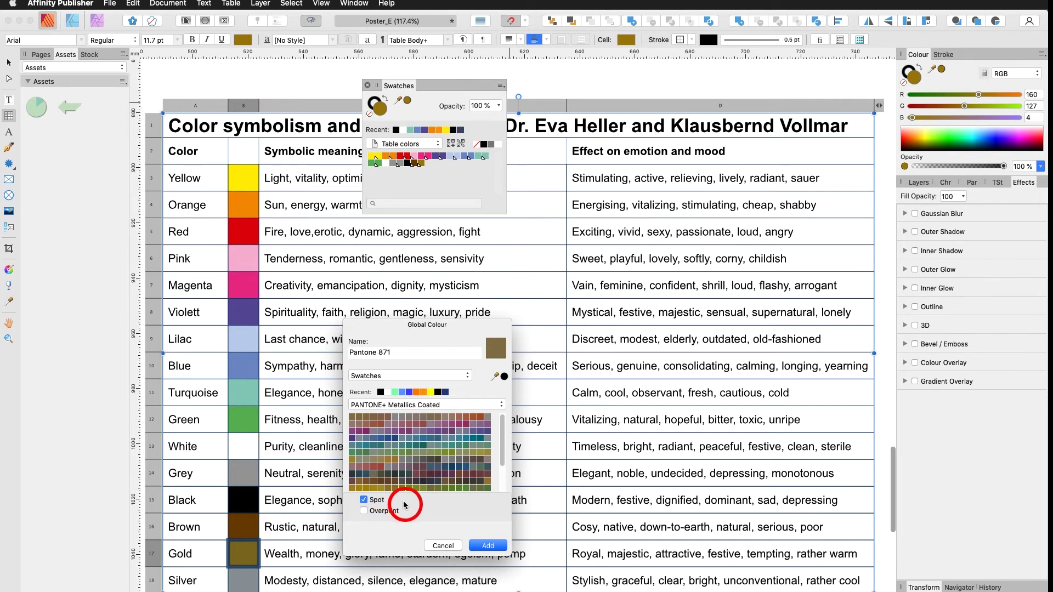
left_click(484, 546)
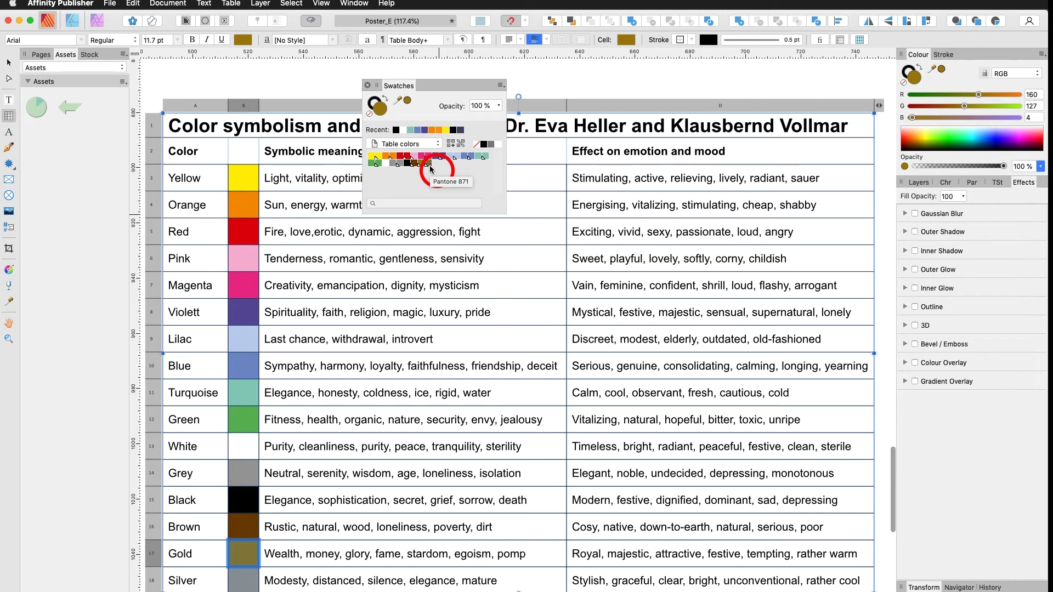
left_click(244, 581)
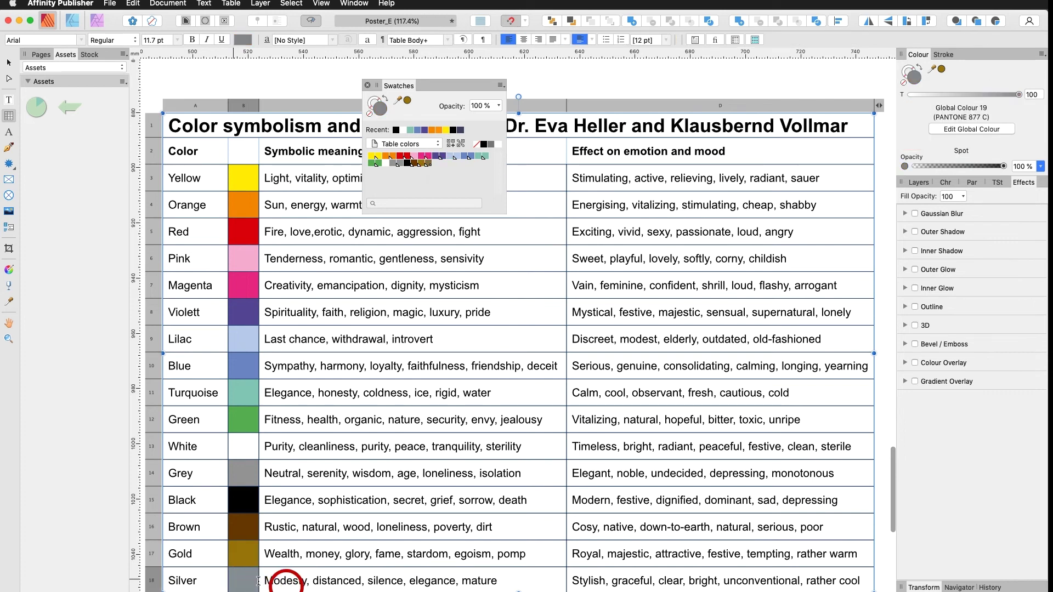
Step: Add PANTONE 877 C from PANTONE+ Metallics Coated as a global colour named 'Pantone 877 C'
left_click(450, 143)
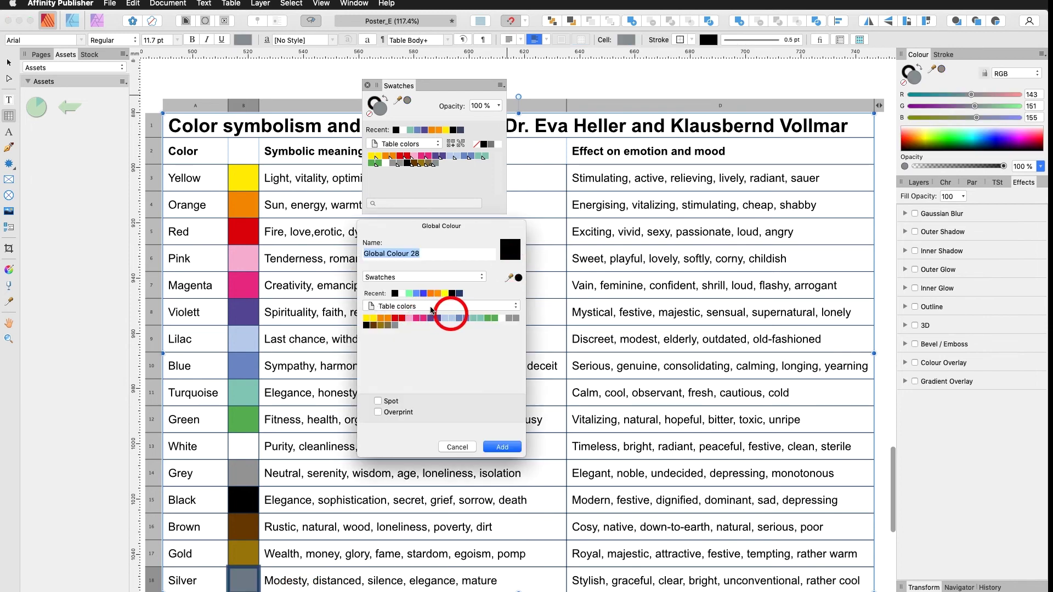
left_click(380, 306)
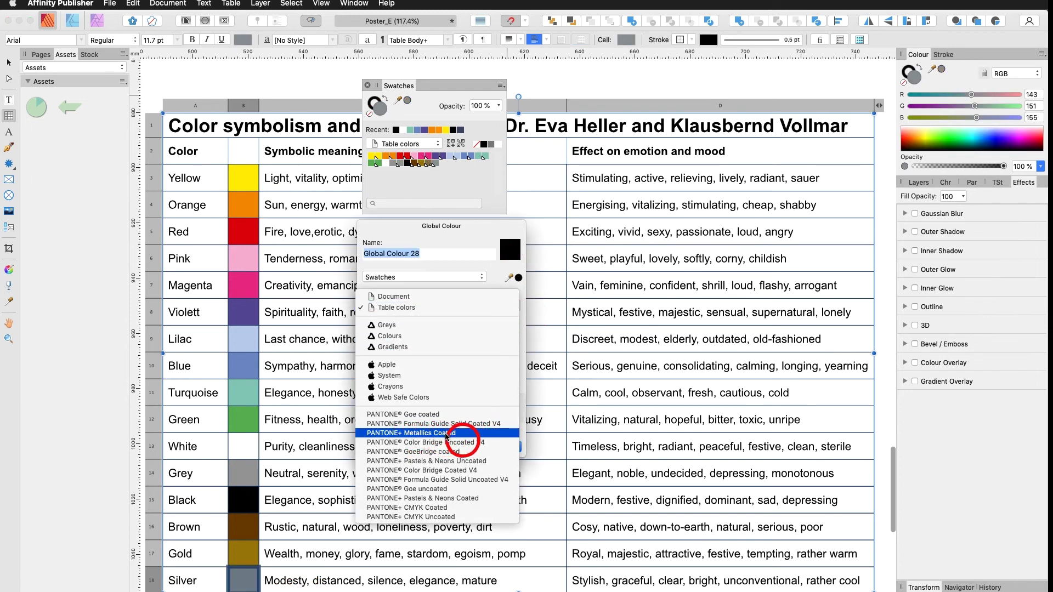
left_click(412, 433)
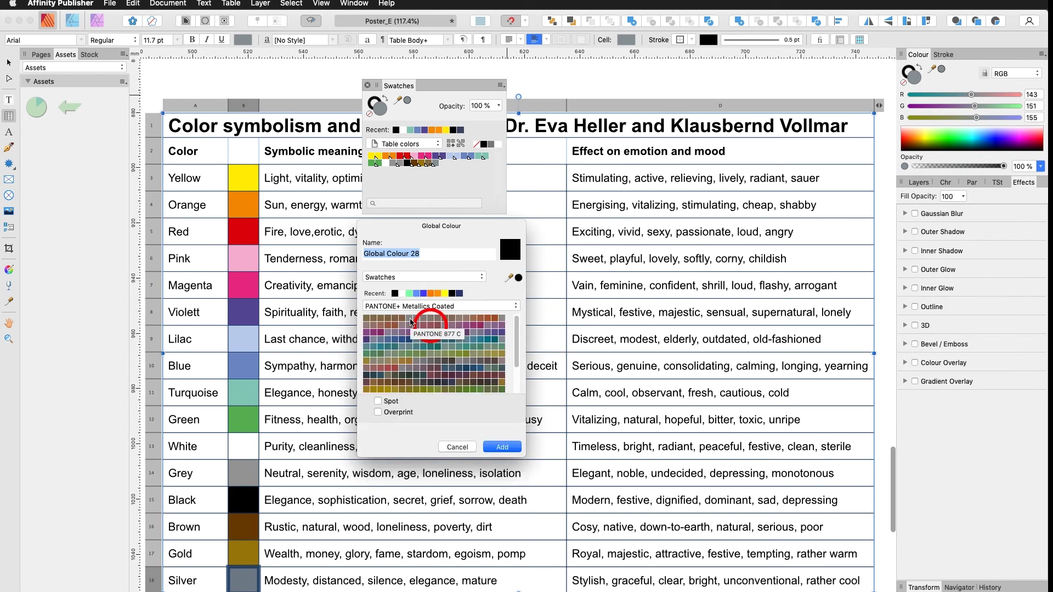
left_click(412, 324)
left_click(371, 256)
type("Pantone 877 C")
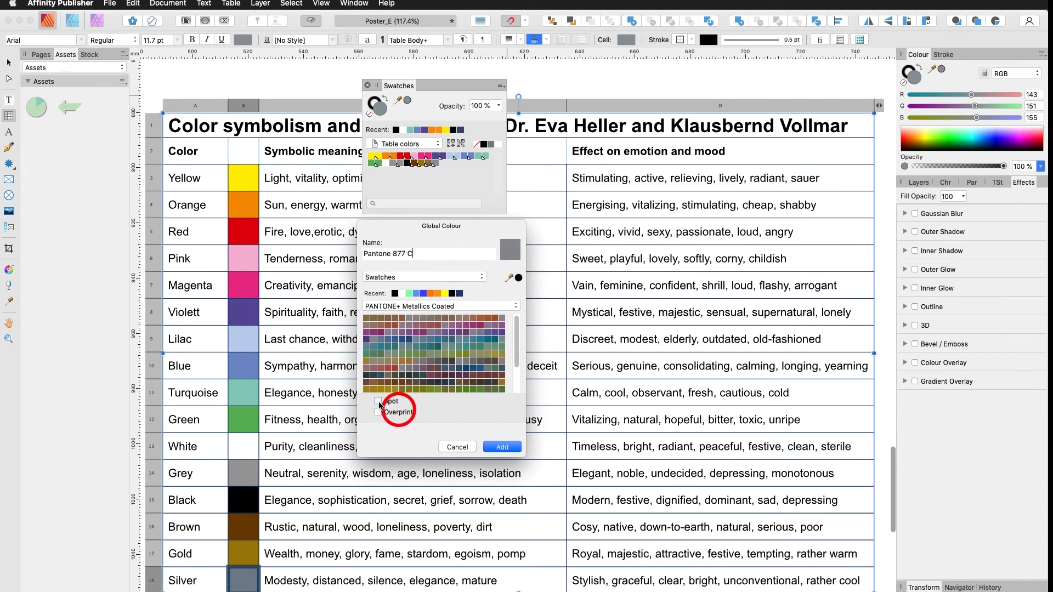
left_click(502, 447)
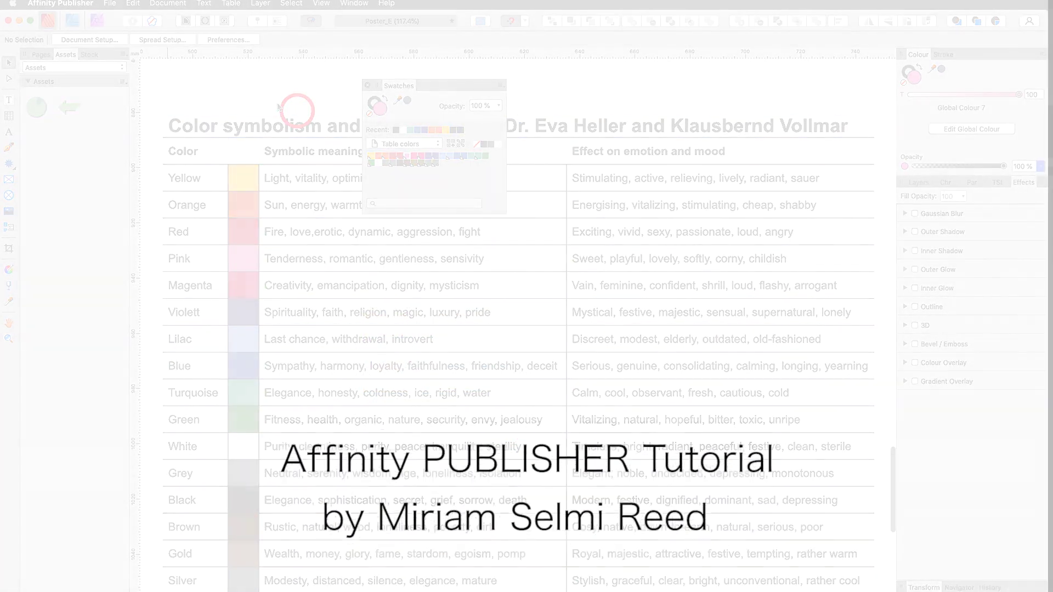